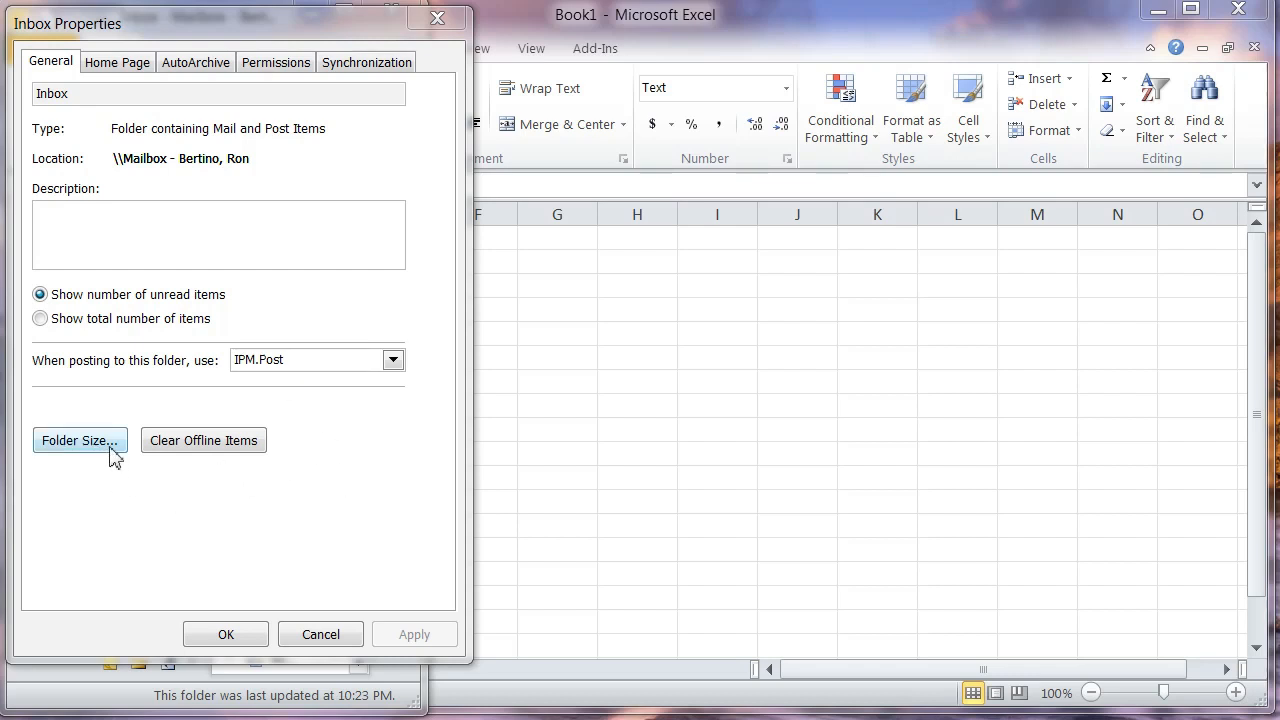
# Step: Open the Inbox folder size details and narrow the Subfolder column in the local data list
pyautogui.click(80, 441)
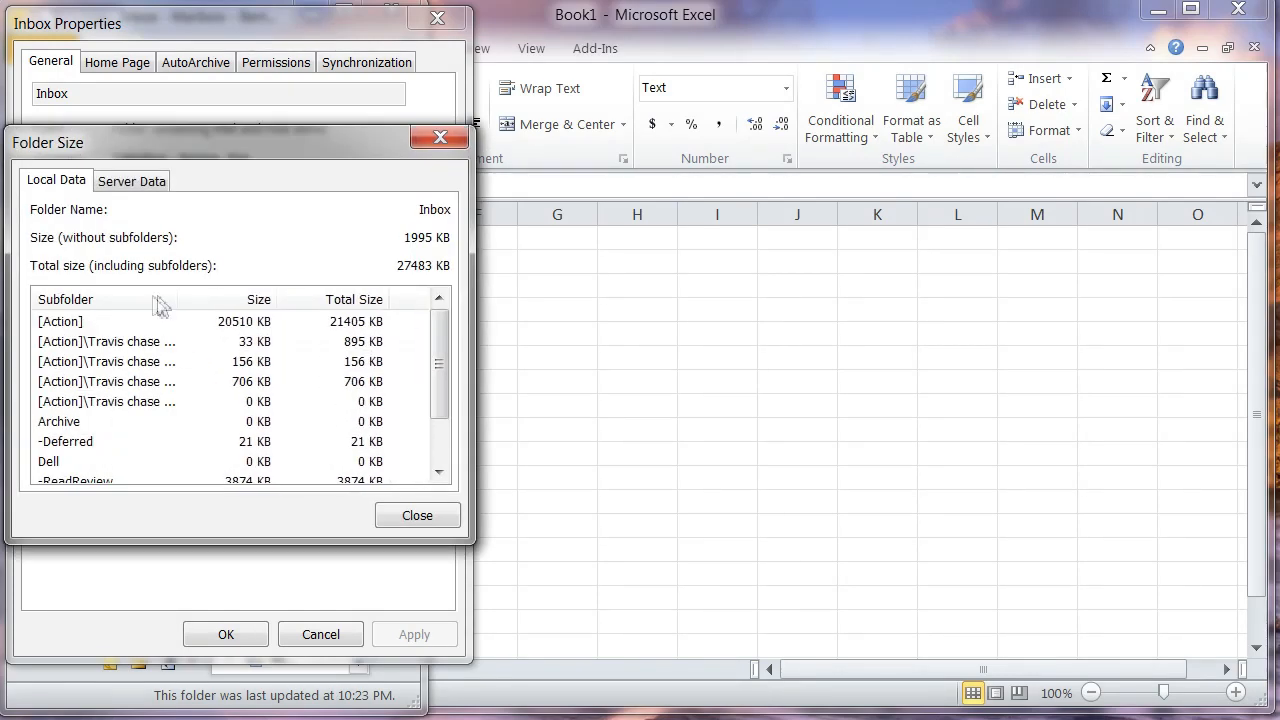
pyautogui.moveTo(183, 302); pyautogui.dragTo(128, 302)
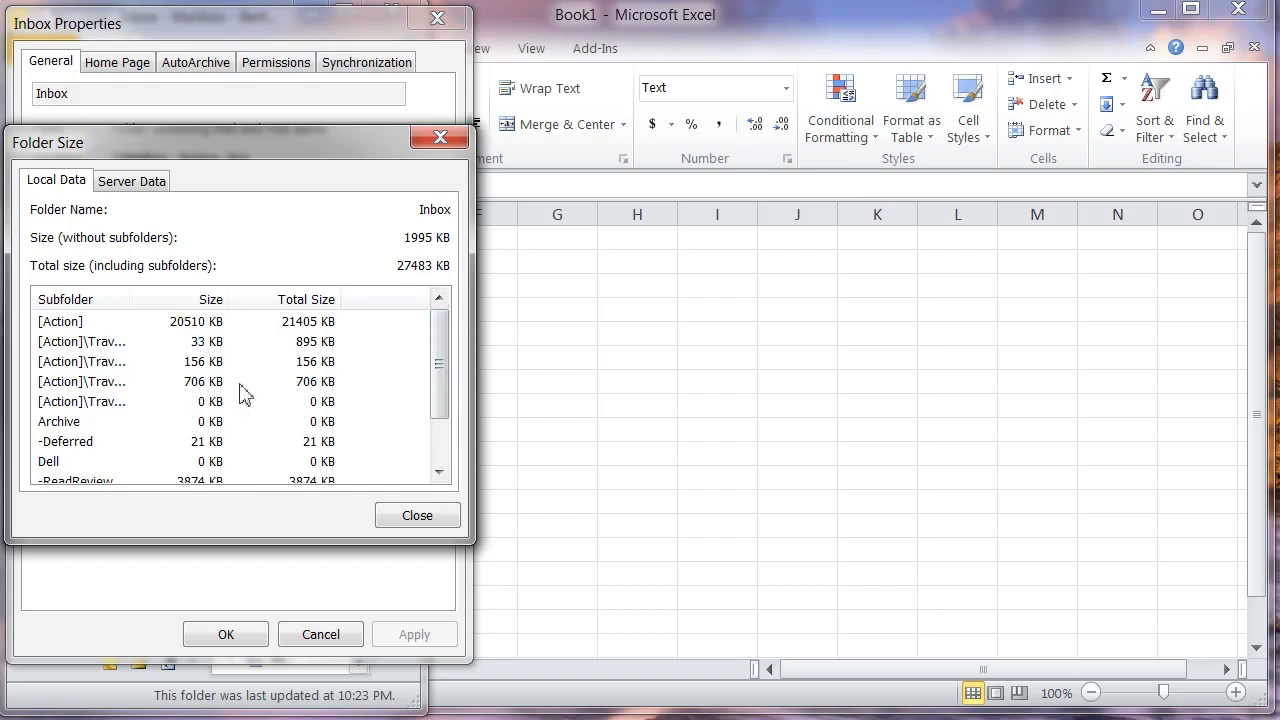
pyautogui.moveTo(443, 354); pyautogui.dragTo(438, 290)
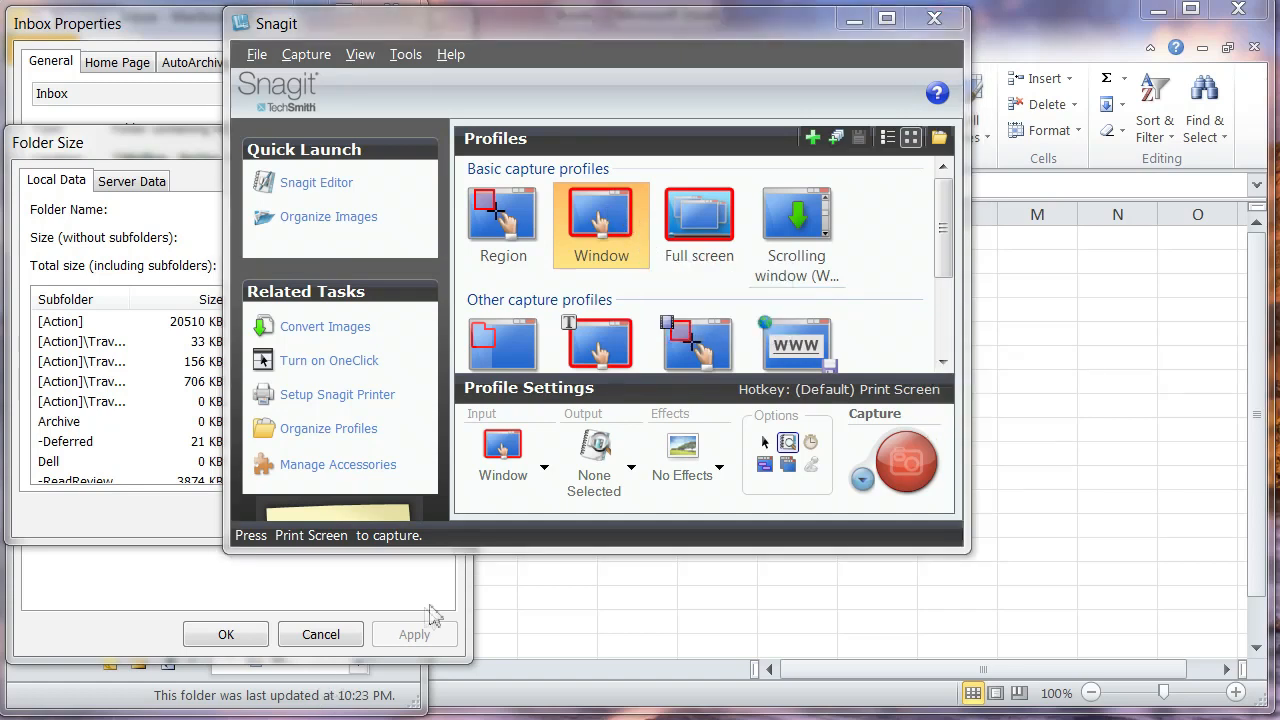
# Step: In Snagit, choose the Text from window profile, set its input to Auto Scroll Window, and start the capture
pyautogui.moveTo(943, 220); pyautogui.dragTo(943, 292)
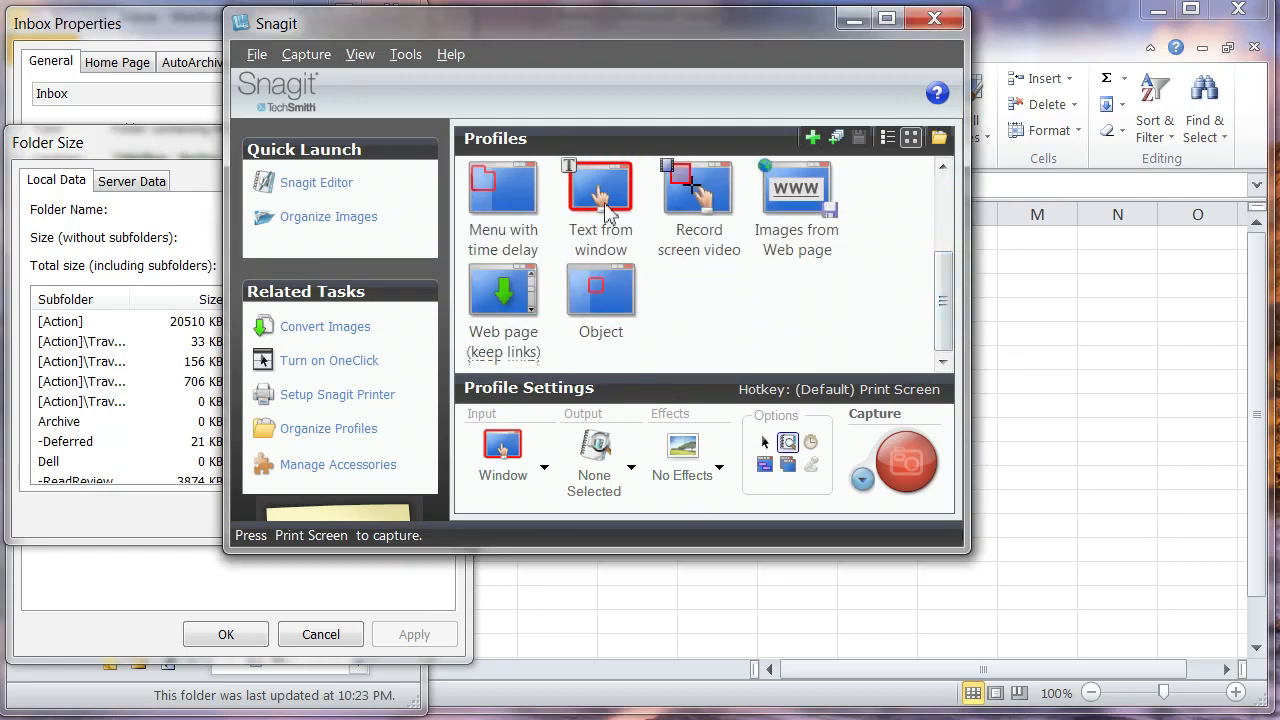
pyautogui.click(605, 203)
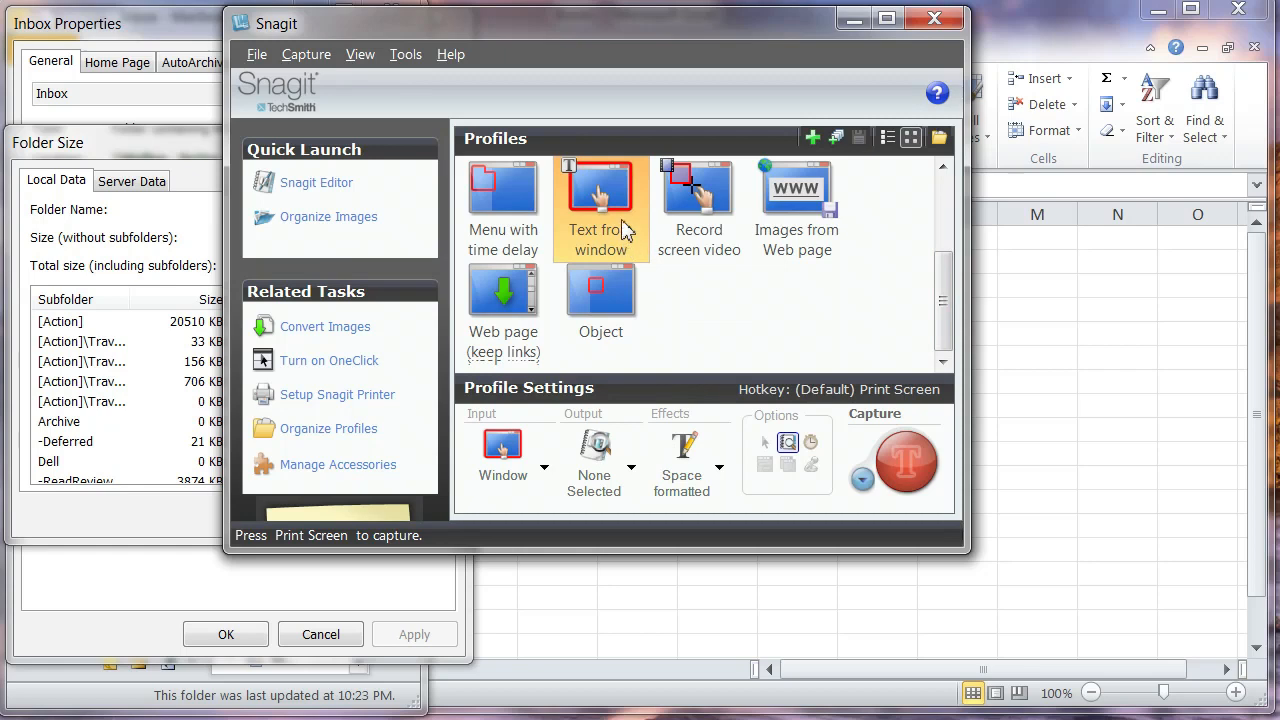
pyautogui.click(546, 468)
pyautogui.moveTo(558, 683)
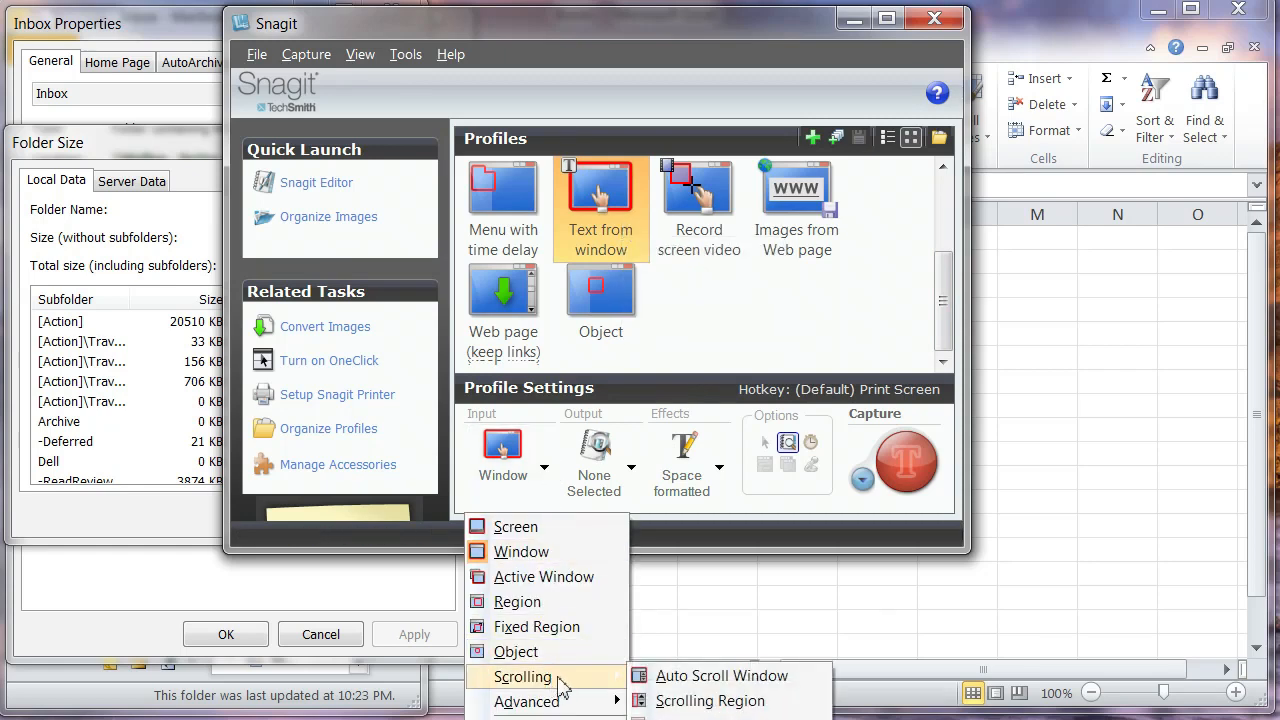
pyautogui.click(788, 676)
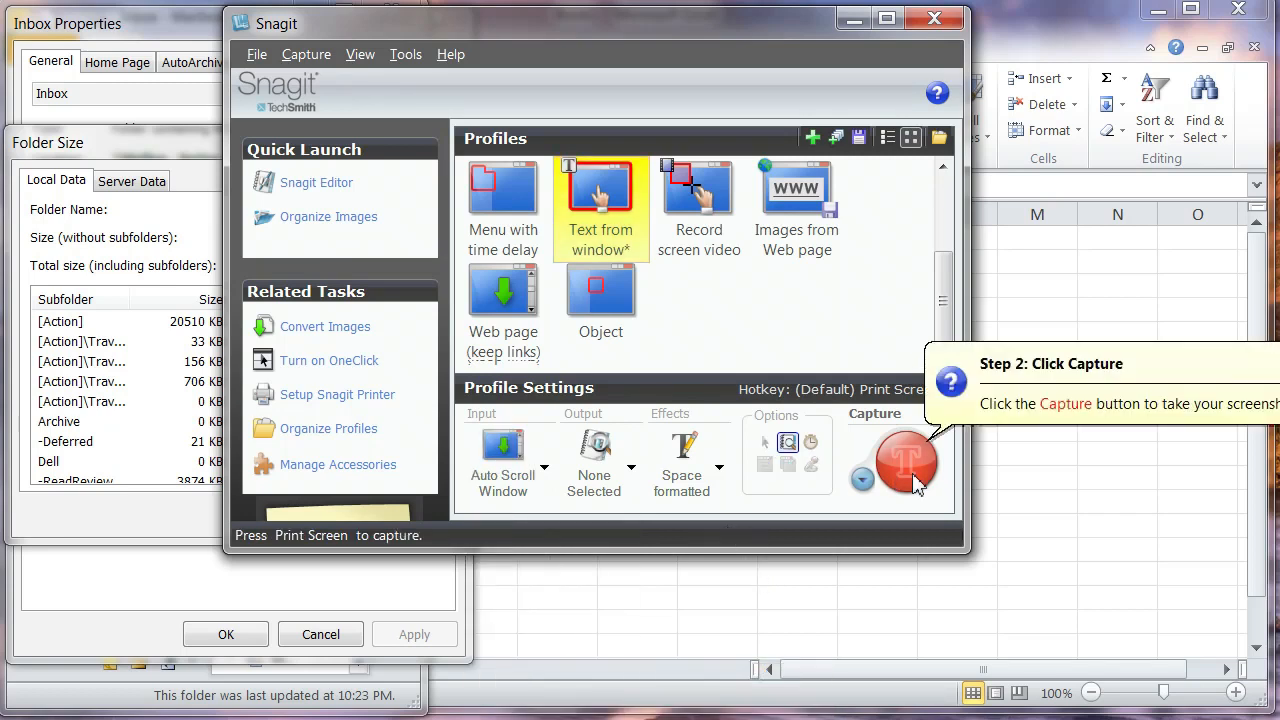
pyautogui.click(905, 462)
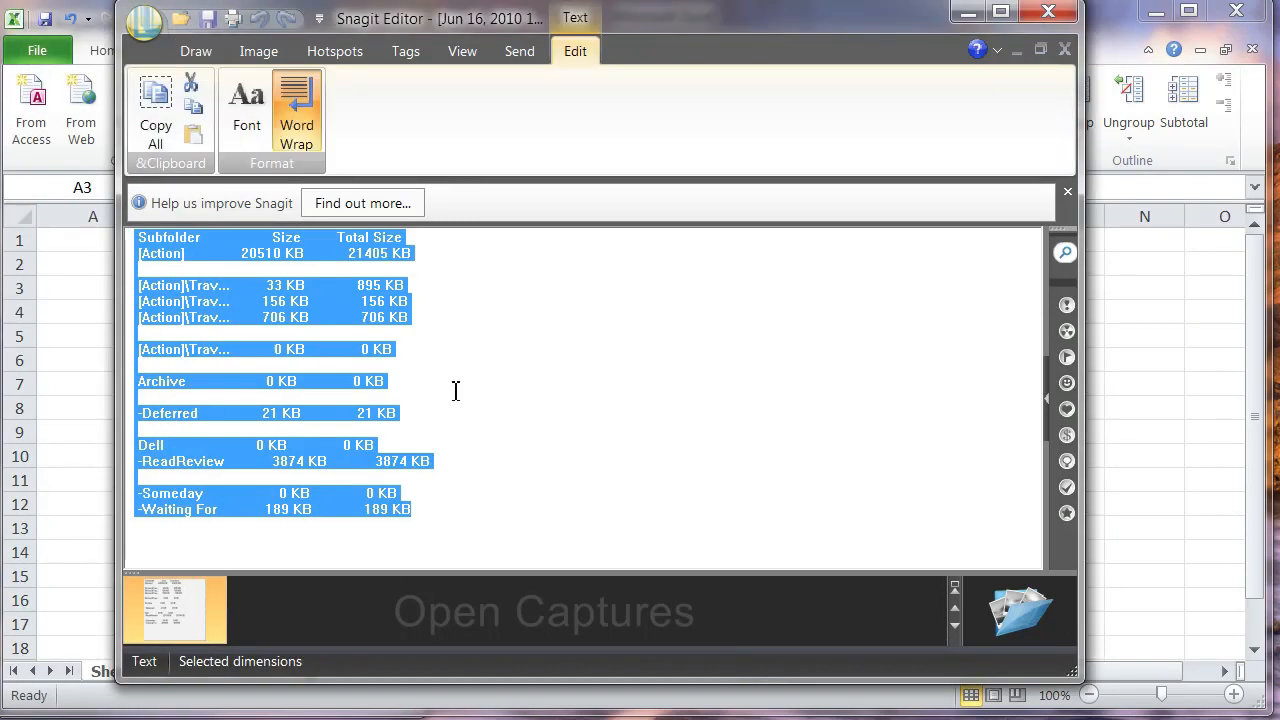
pyautogui.click(455, 390)
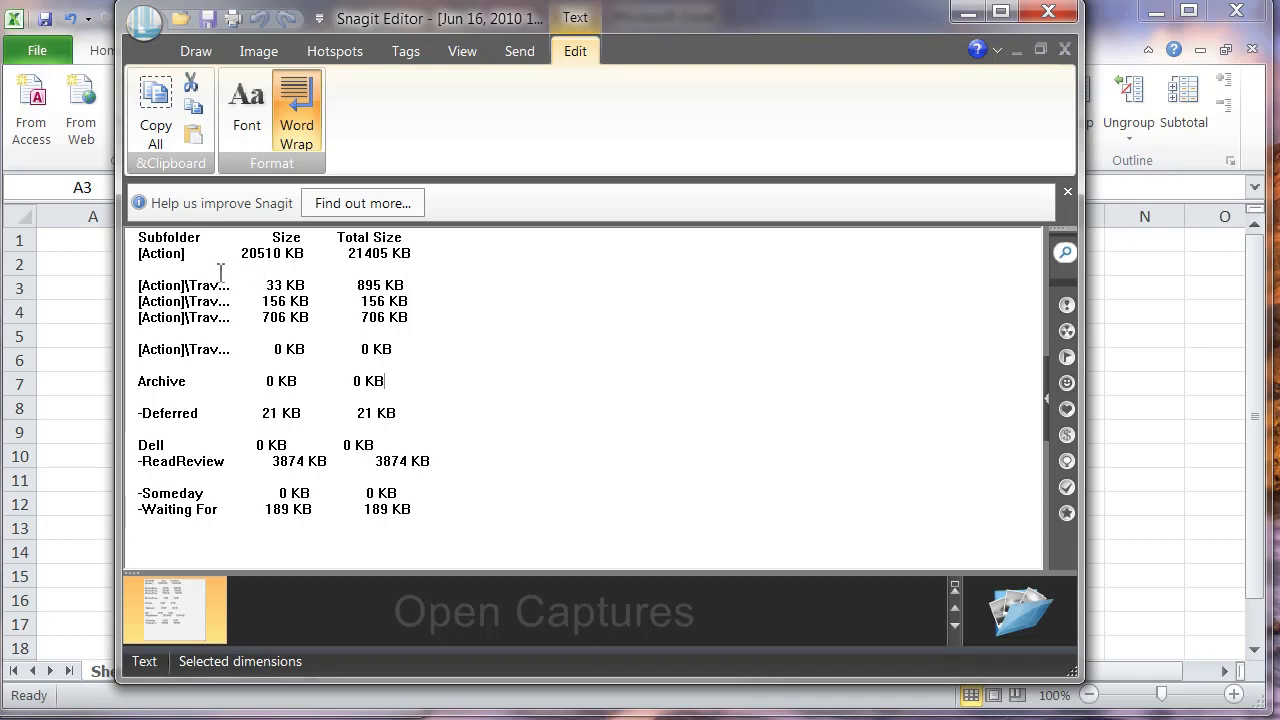
pyautogui.doubleClick(168, 288)
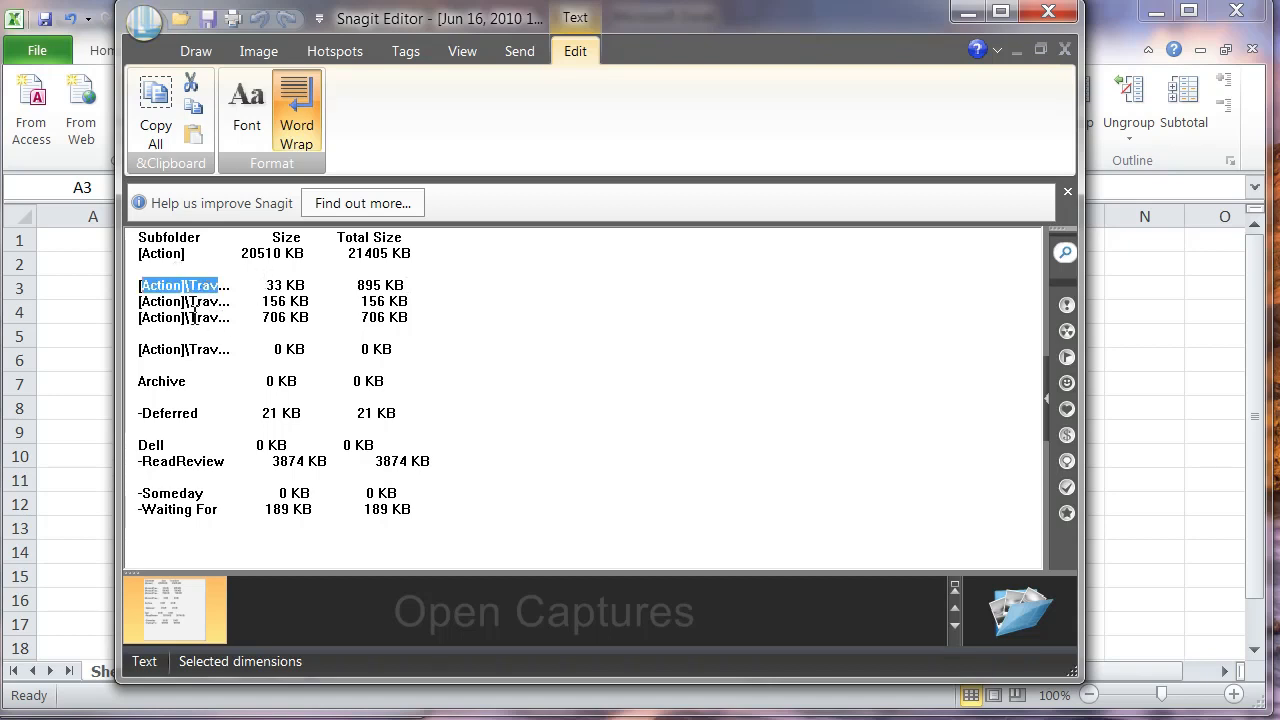
pyautogui.doubleClick(281, 288)
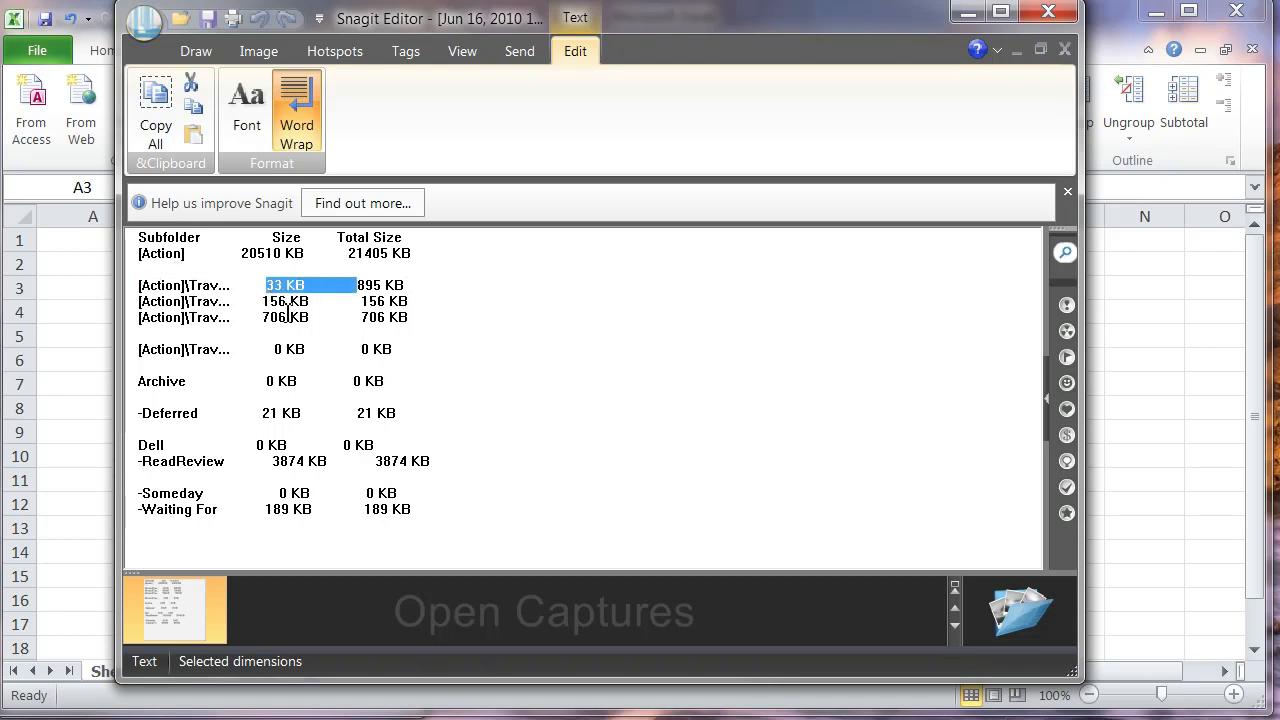
pyautogui.moveTo(288, 307); pyautogui.dragTo(290, 315)
pyautogui.click(306, 347)
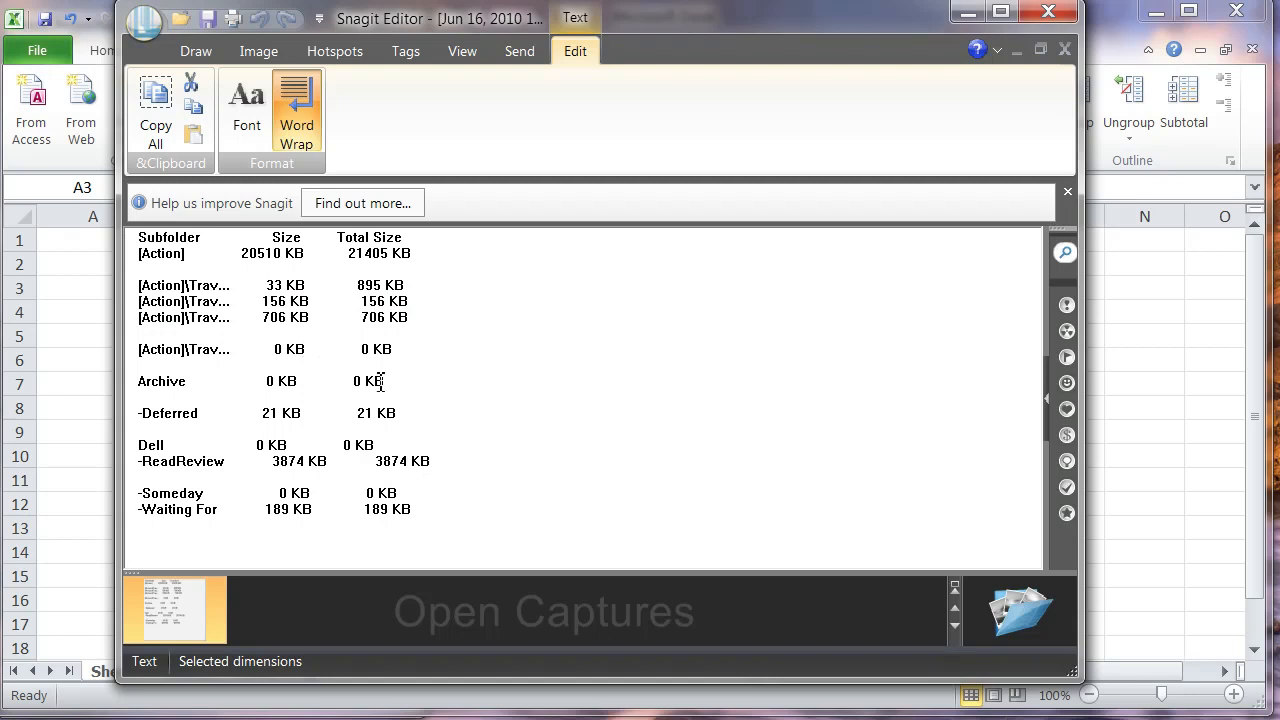
# Step: Copy all of the captured folder size text and minimize Snagit Editor to return to the Excel workbook
pyautogui.moveTo(438, 518); pyautogui.dragTo(141, 285)
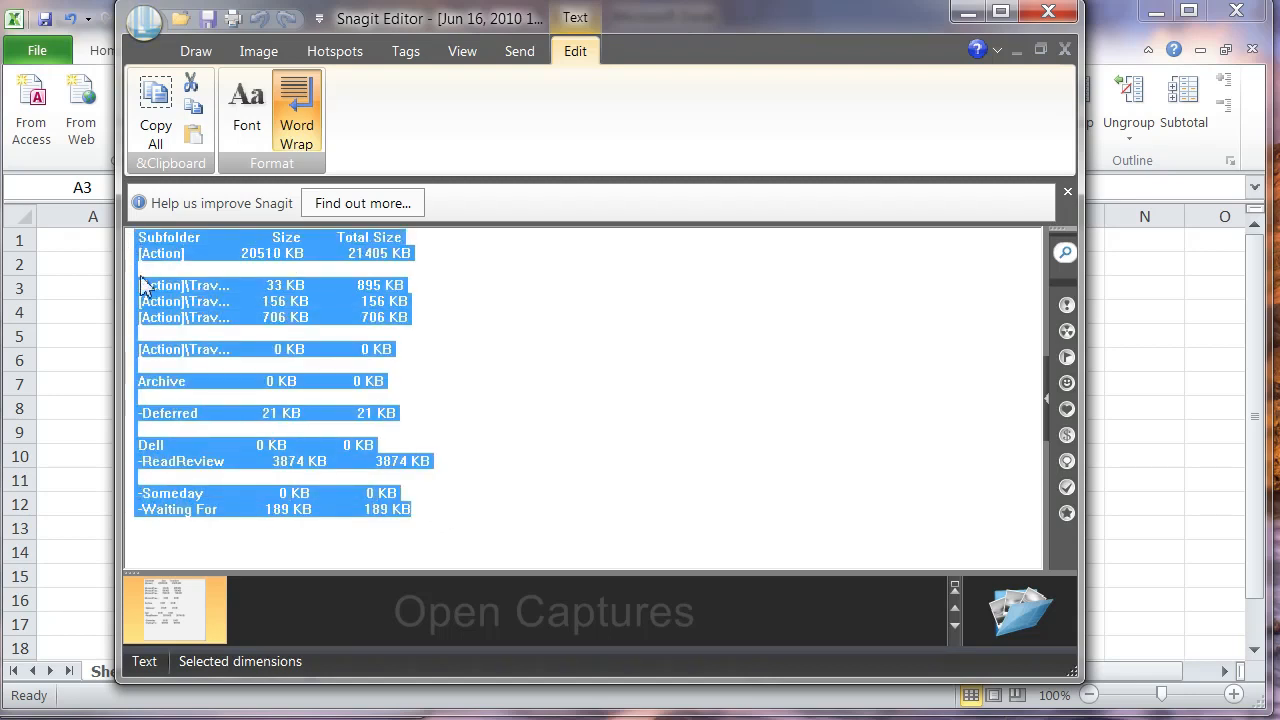
pyautogui.rightClick(243, 306)
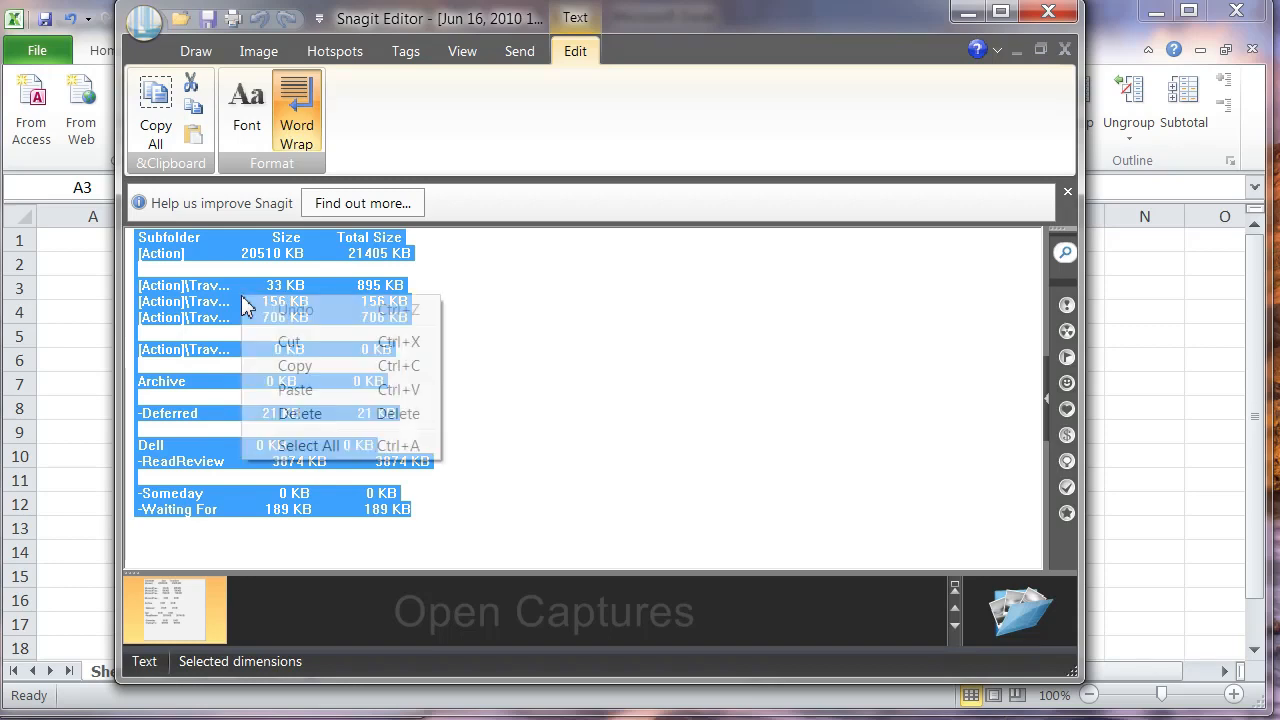
pyautogui.click(295, 366)
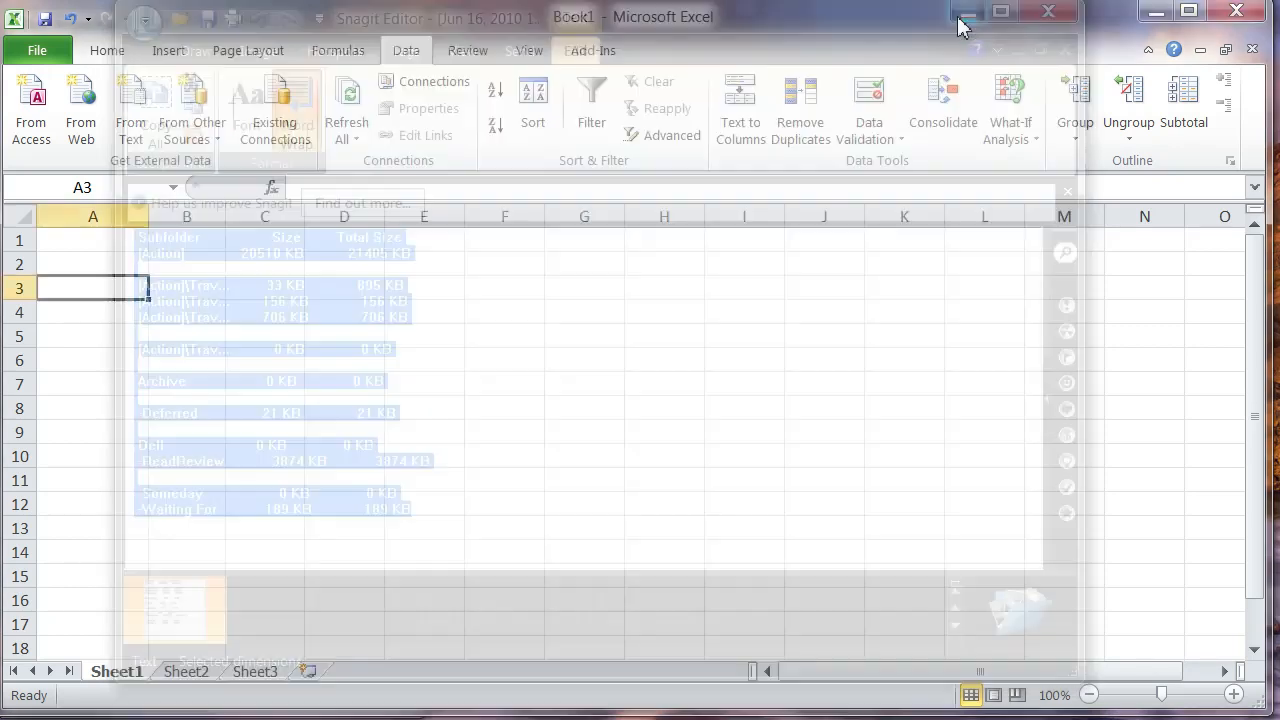
pyautogui.click(967, 13)
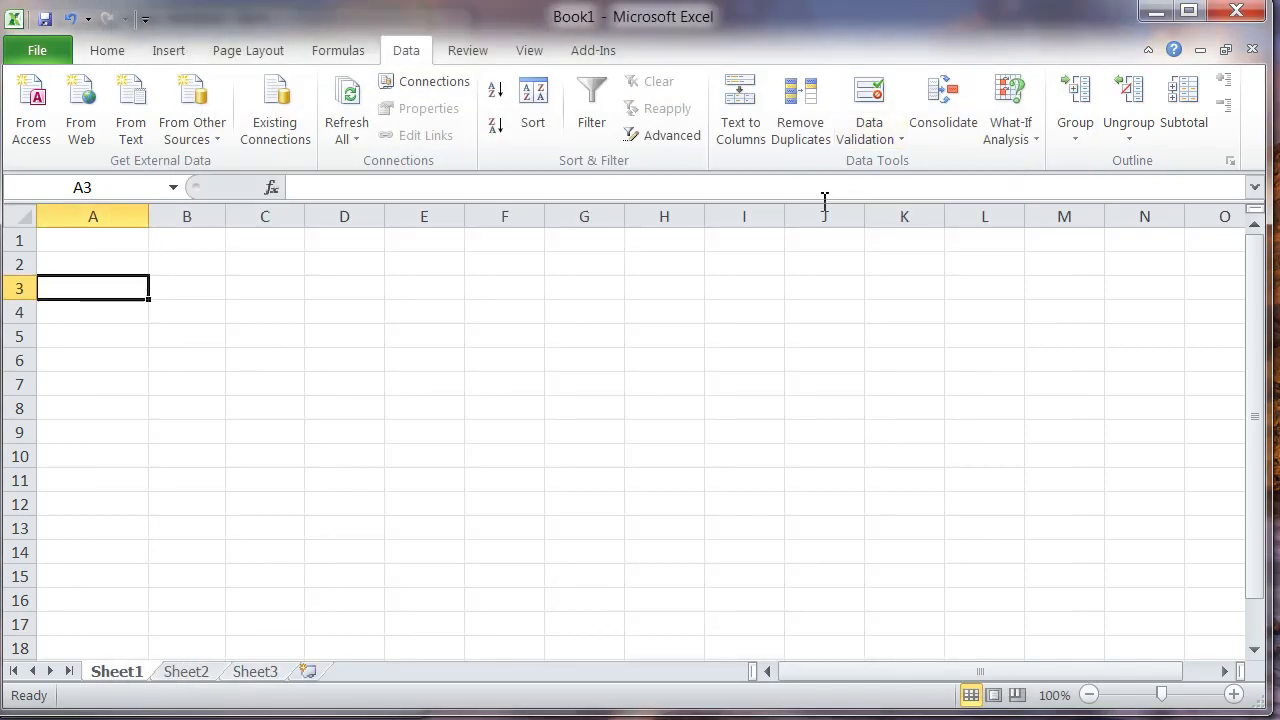
# Step: Paste the captured text into Sheet1 starting at cell A1 and widen column A to fit the full lines
pyautogui.click(134, 249)
pyautogui.hotkey('ctrl', 'v')
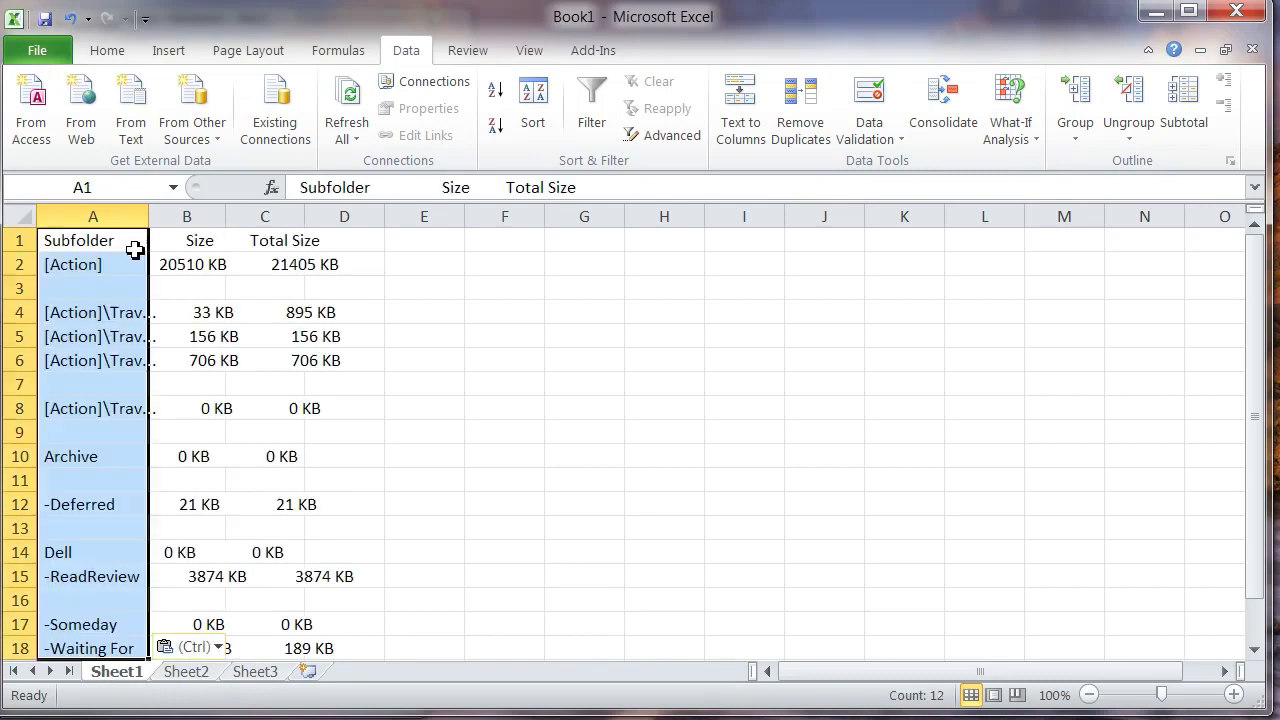
pyautogui.click(230, 326)
pyautogui.moveTo(150, 216); pyautogui.dragTo(417, 250)
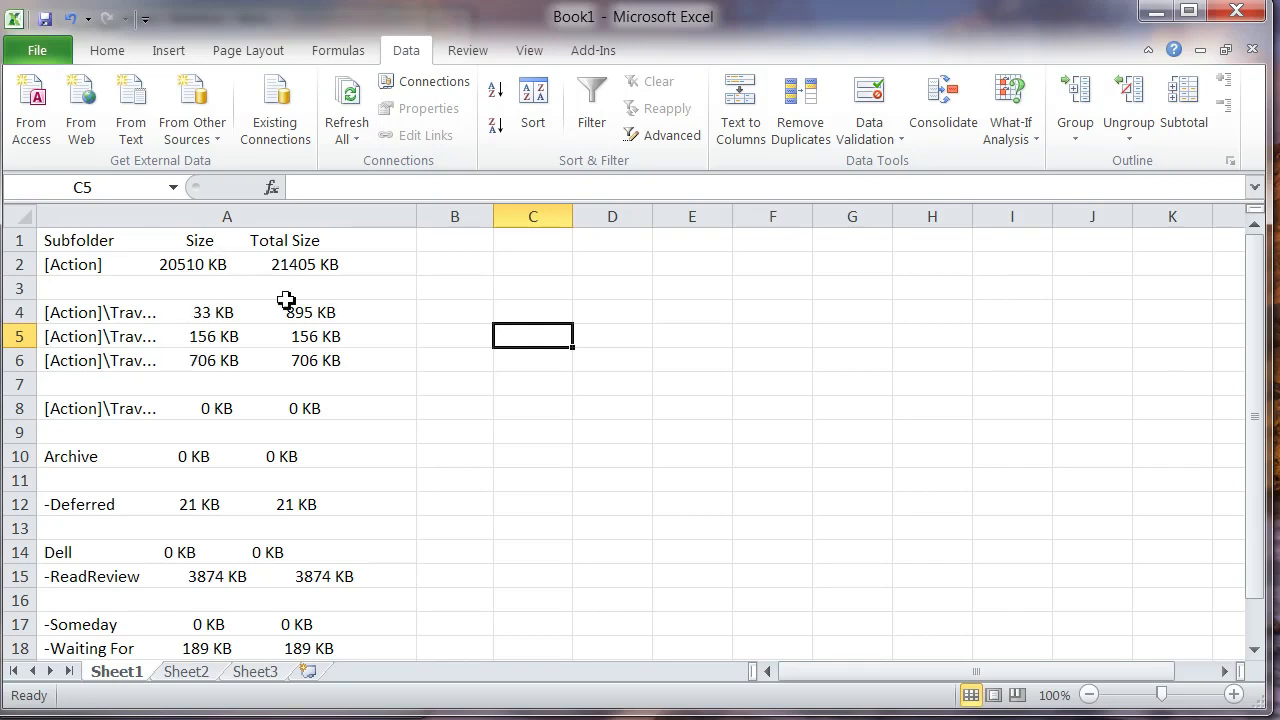
# Step: Start Text to Columns on column A as Fixed width, moving the first break line to 20 and the last to 52
pyautogui.click(271, 216)
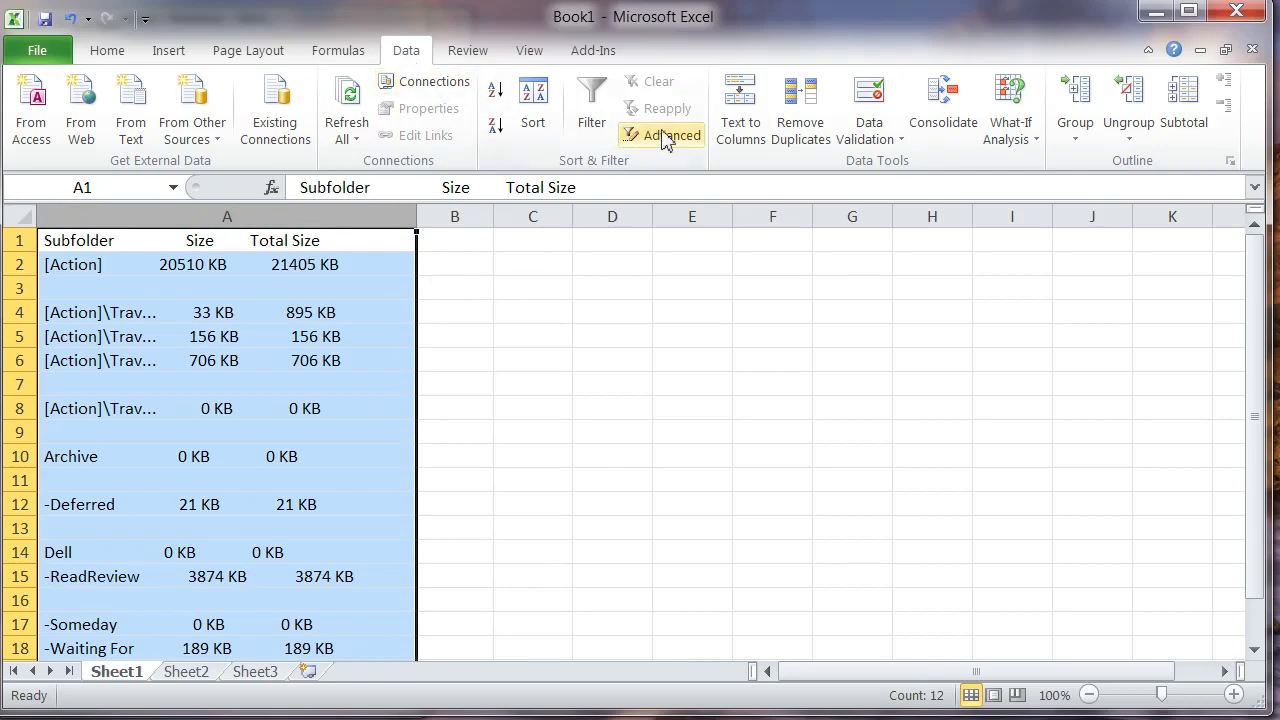
pyautogui.click(749, 111)
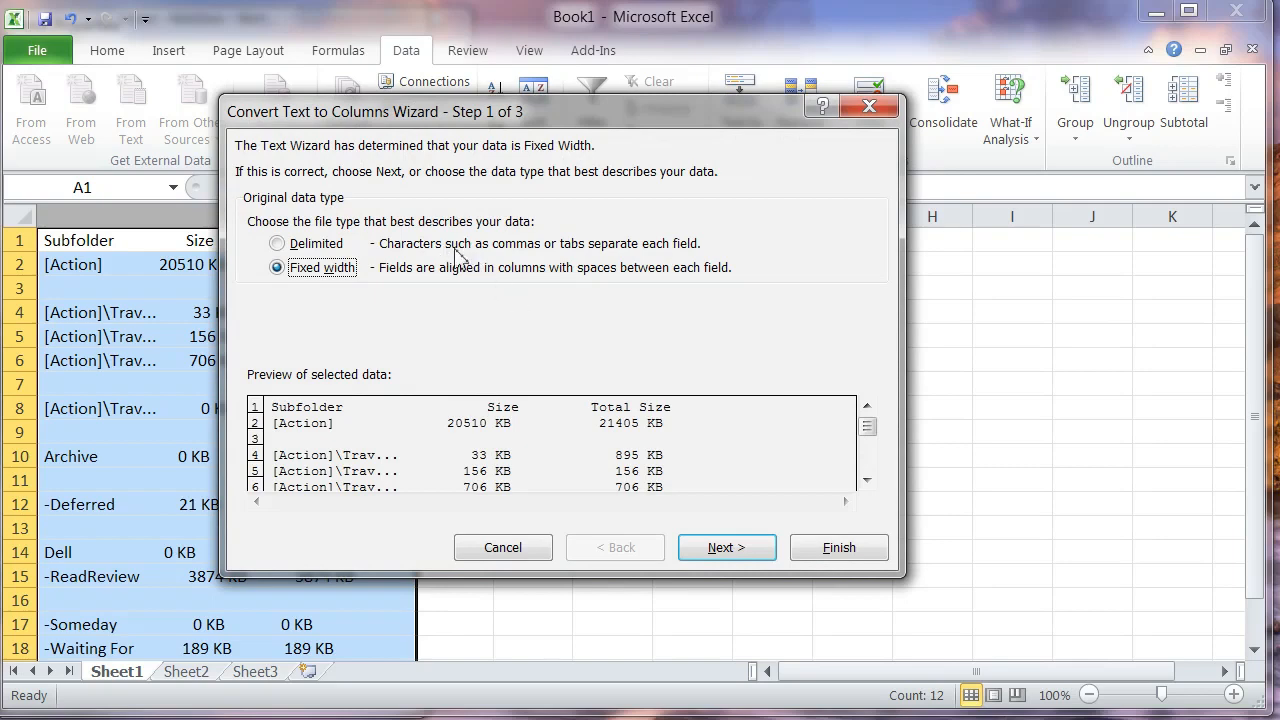
pyautogui.click(737, 550)
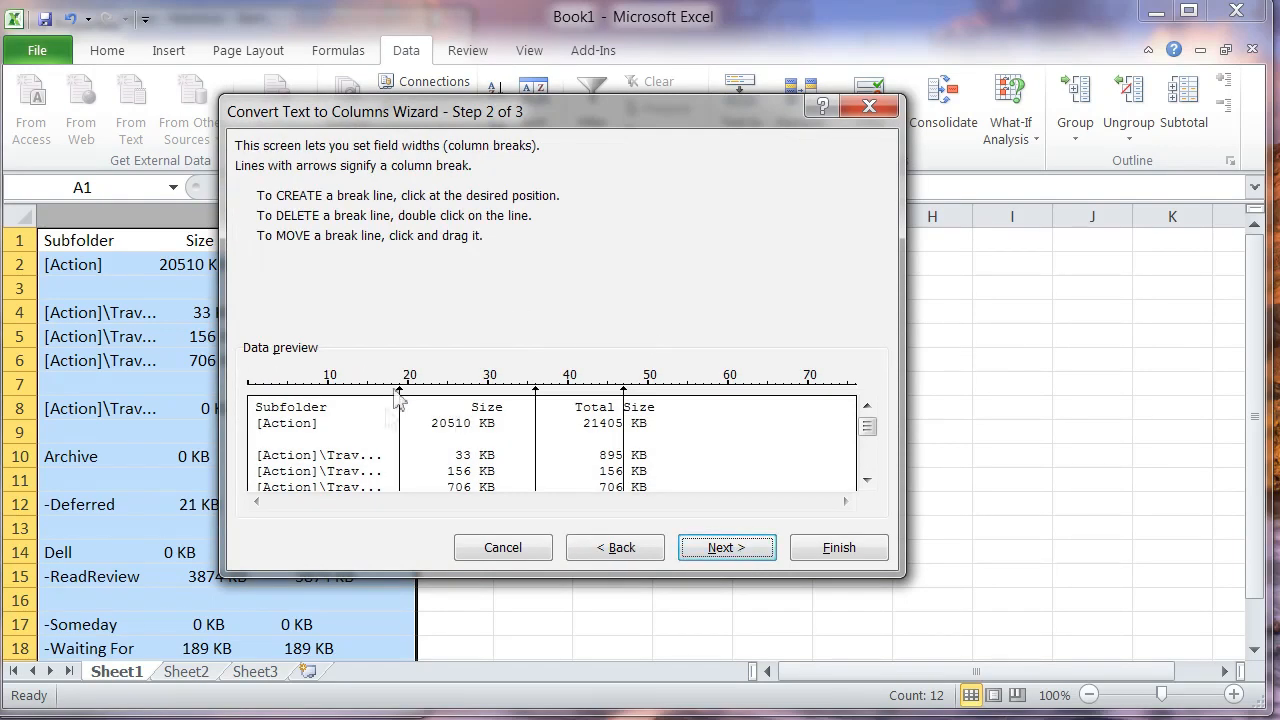
pyautogui.moveTo(405, 427); pyautogui.dragTo(409, 425)
pyautogui.moveTo(628, 440); pyautogui.dragTo(664, 445)
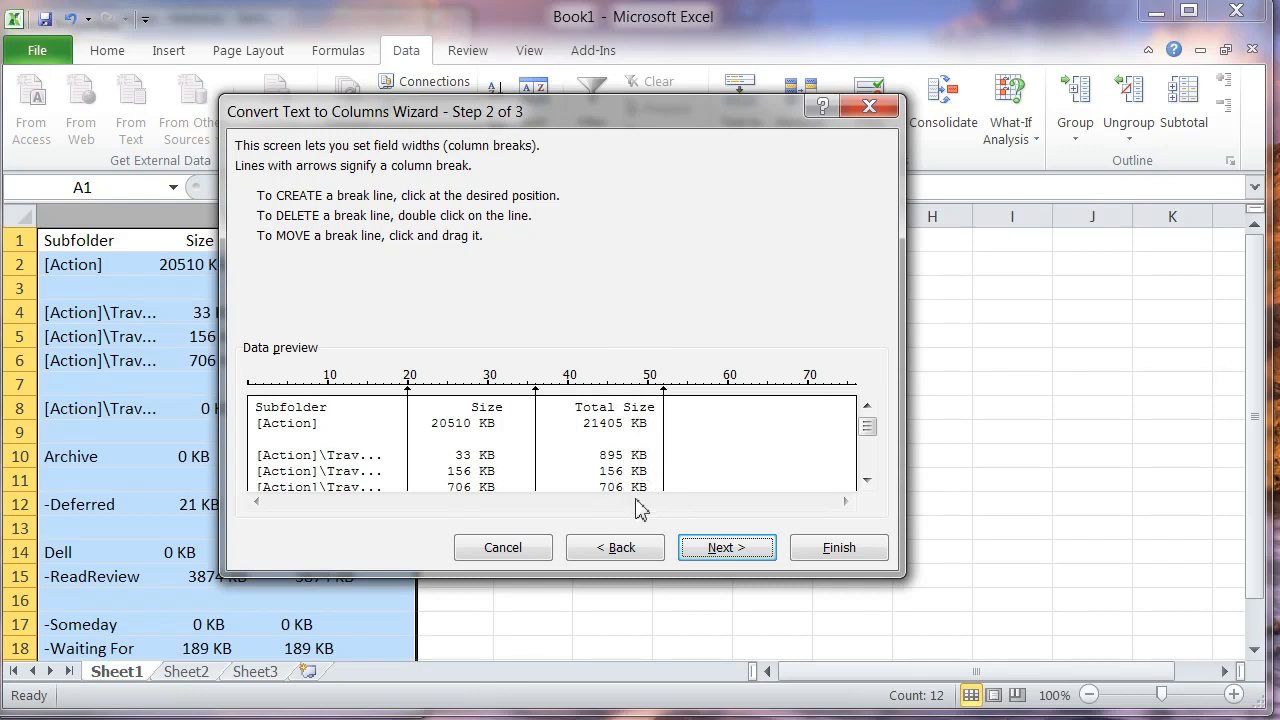
pyautogui.click(724, 553)
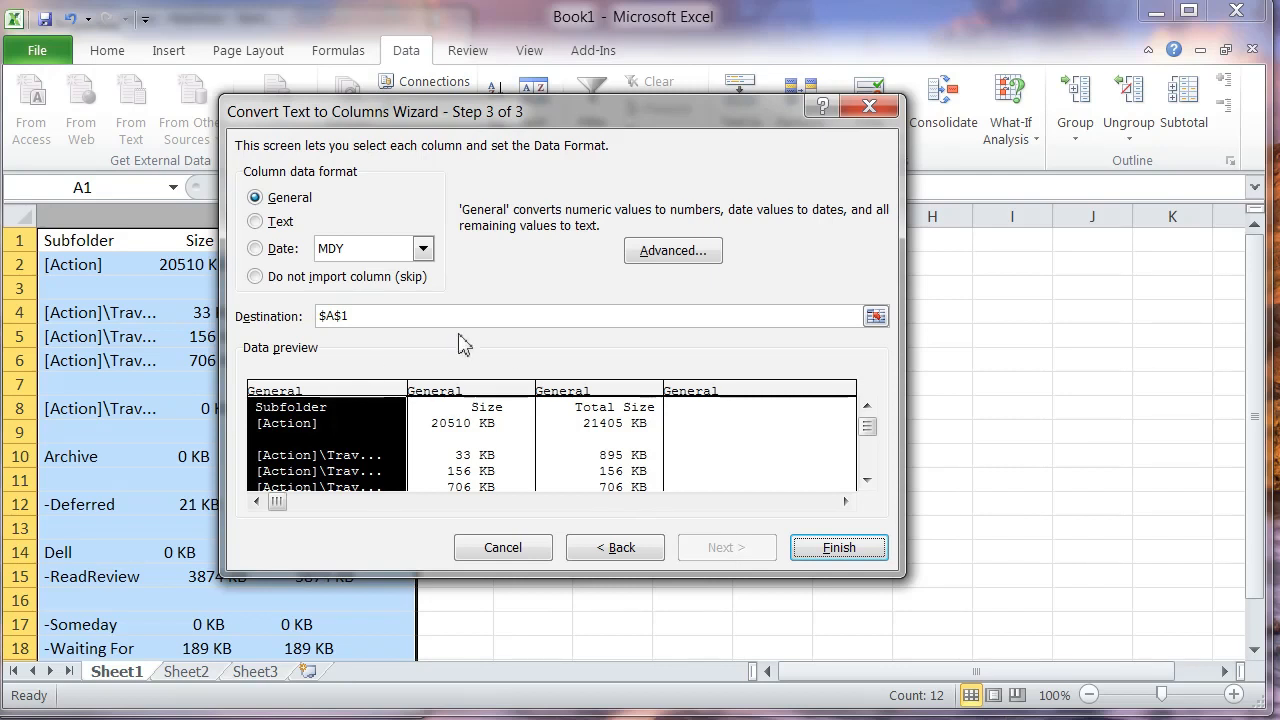
# Step: Set the Subfolder, Size and Total Size columns to Text format and finish the column conversion
pyautogui.click(260, 224)
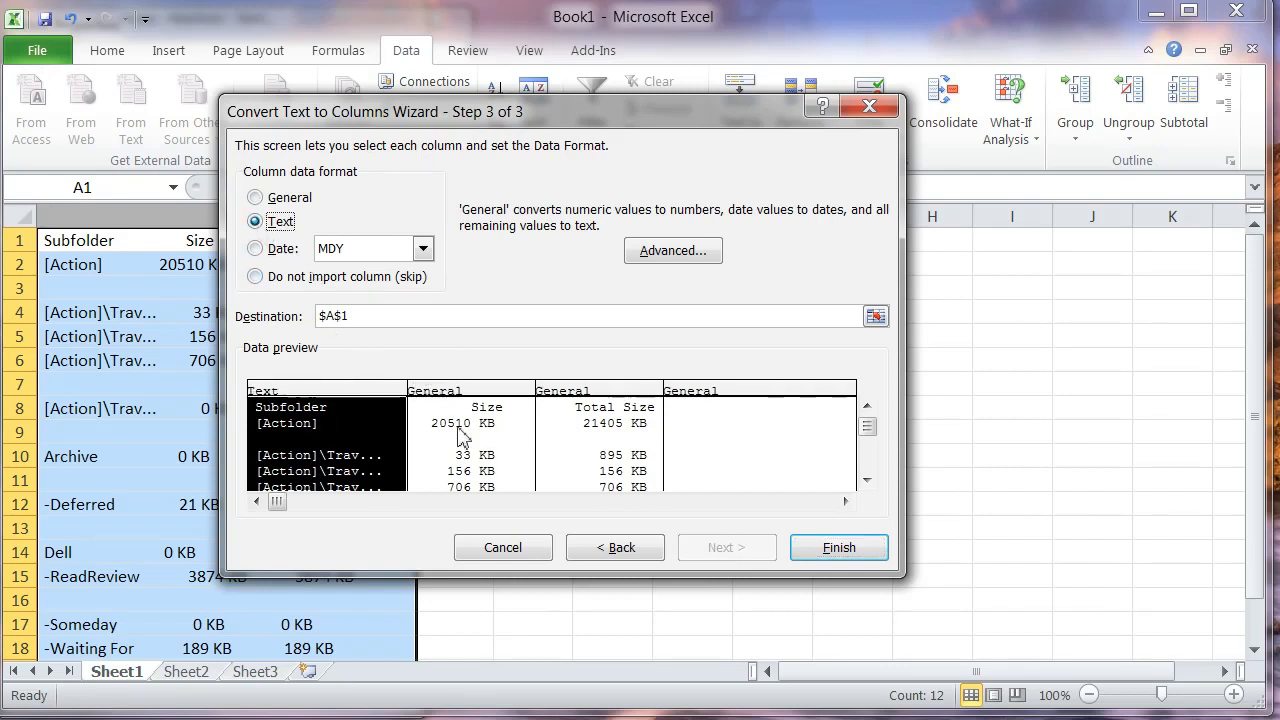
pyautogui.click(478, 455)
pyautogui.click(256, 222)
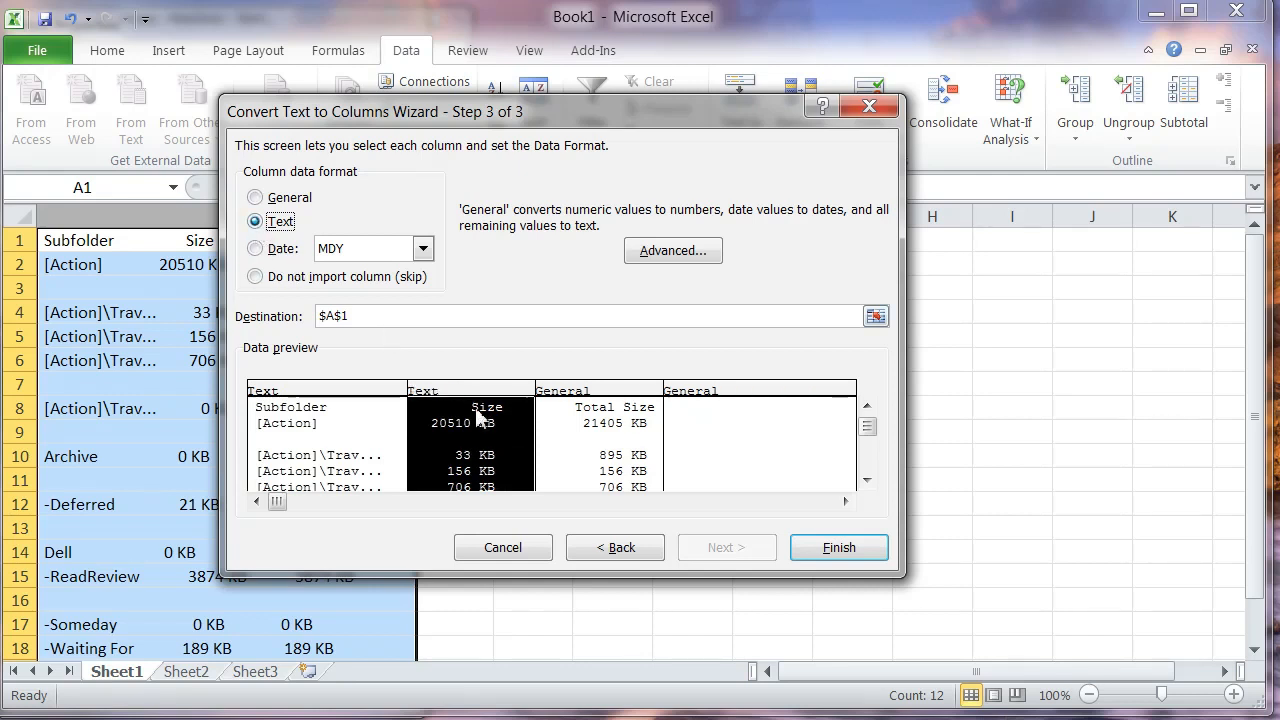
pyautogui.click(545, 440)
pyautogui.click(257, 222)
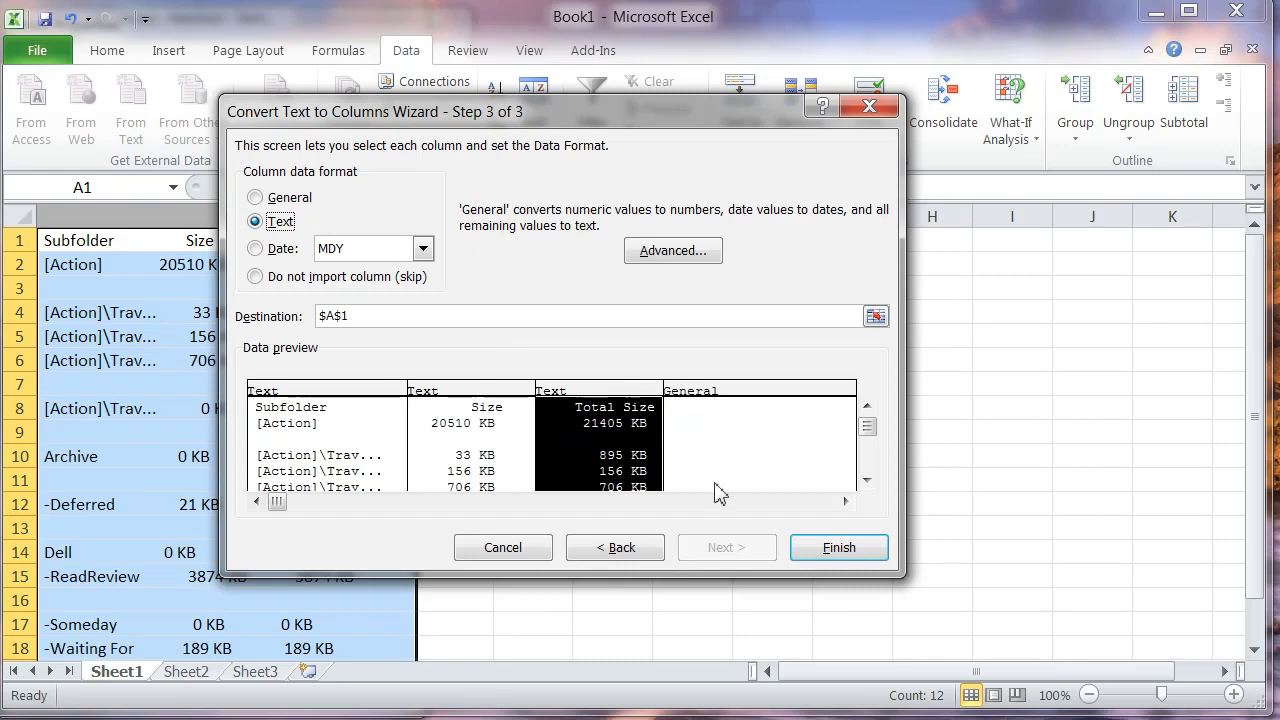
pyautogui.click(847, 549)
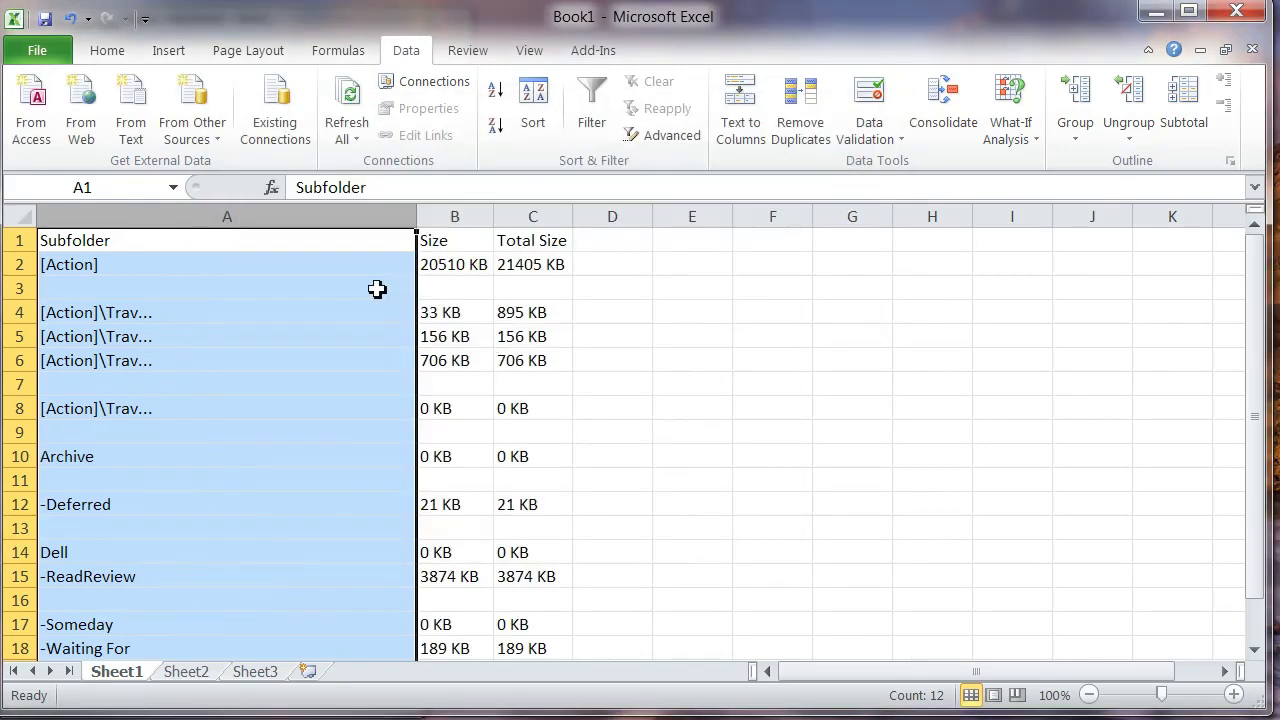
# Step: Narrow column A so it just fits the subfolder names
pyautogui.click(374, 288)
pyautogui.moveTo(419, 222); pyautogui.dragTo(213, 235)
pyautogui.scroll(-2, 192, 340)
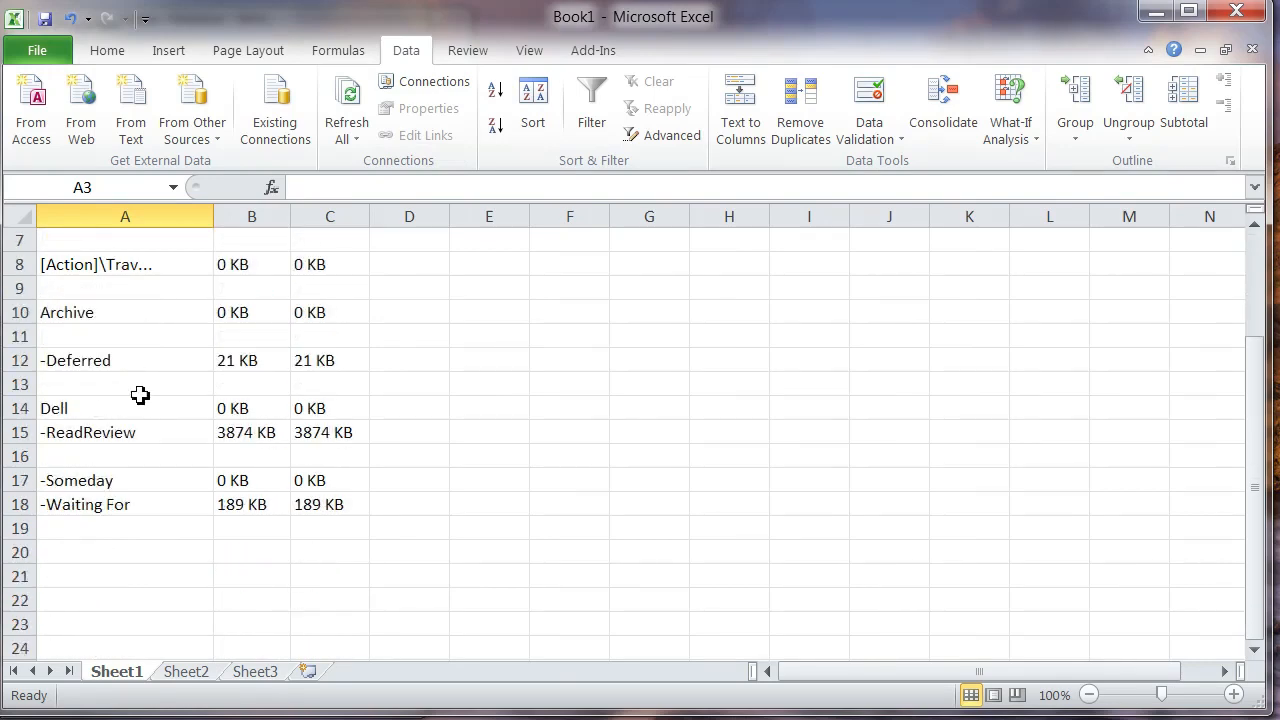
pyautogui.scroll(2, 140, 395)
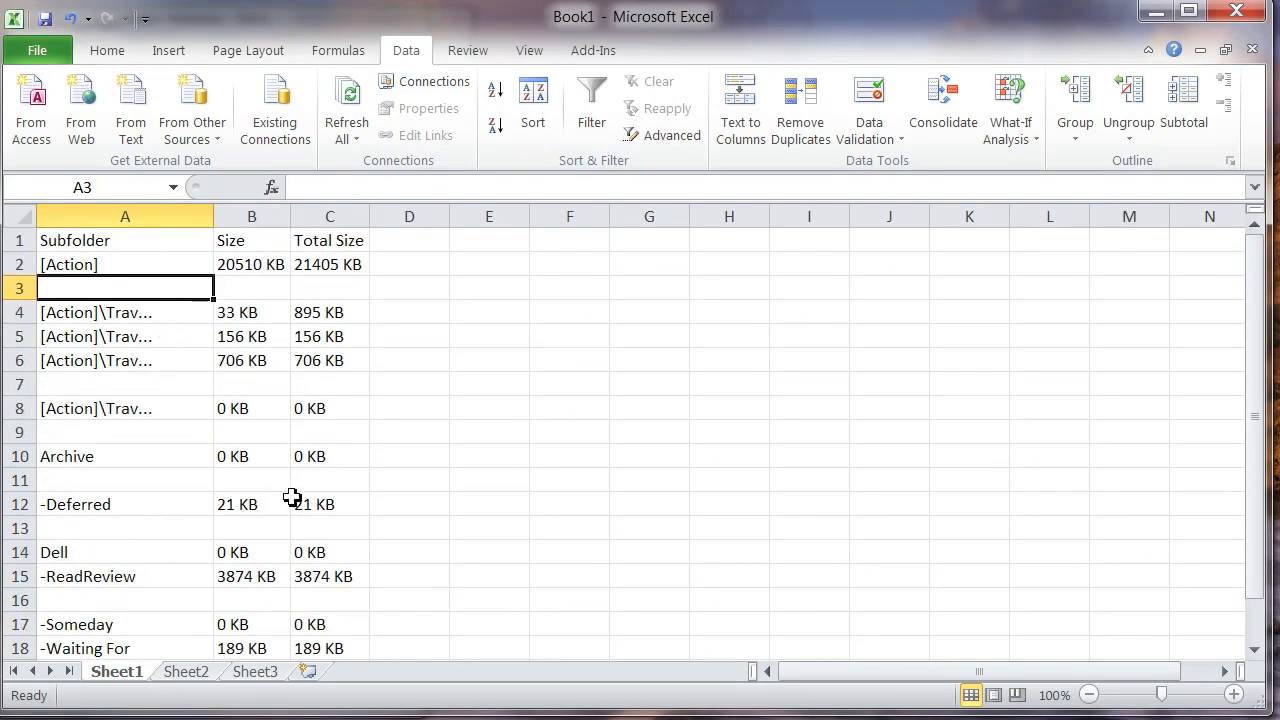
pyautogui.click(350, 366)
pyautogui.moveTo(125, 216); pyautogui.dragTo(360, 216)
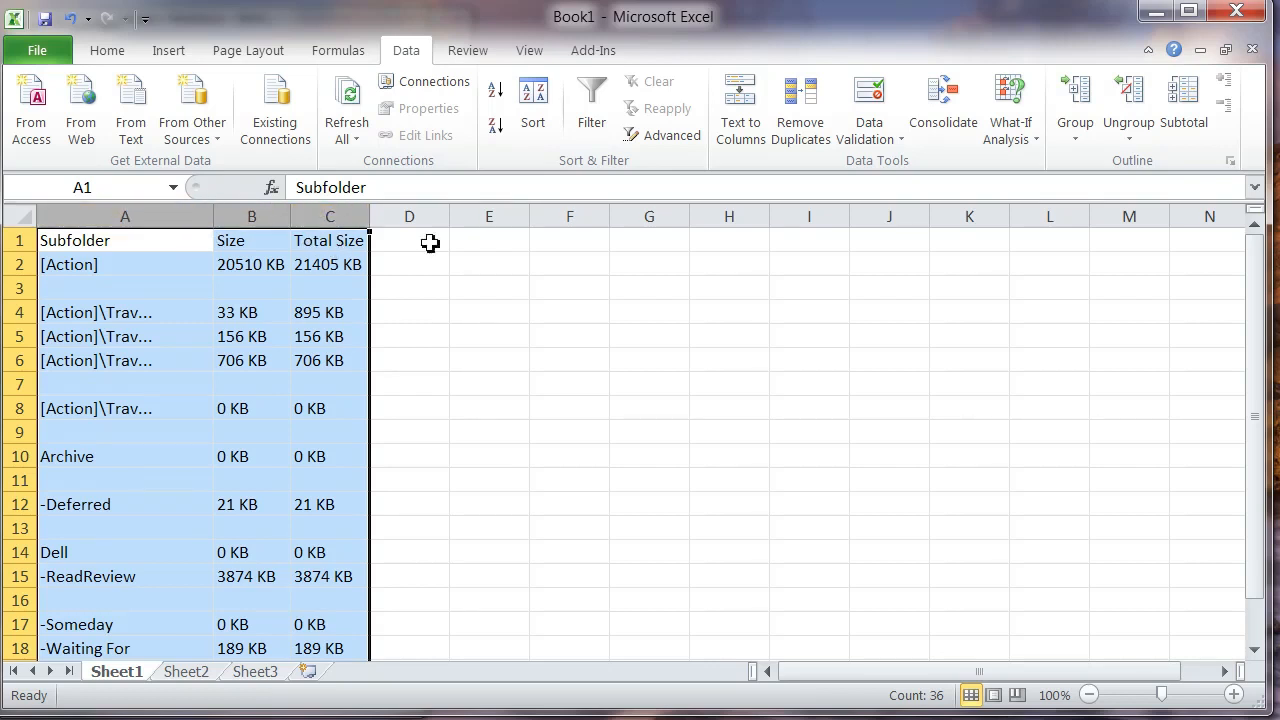
pyautogui.click(500, 268)
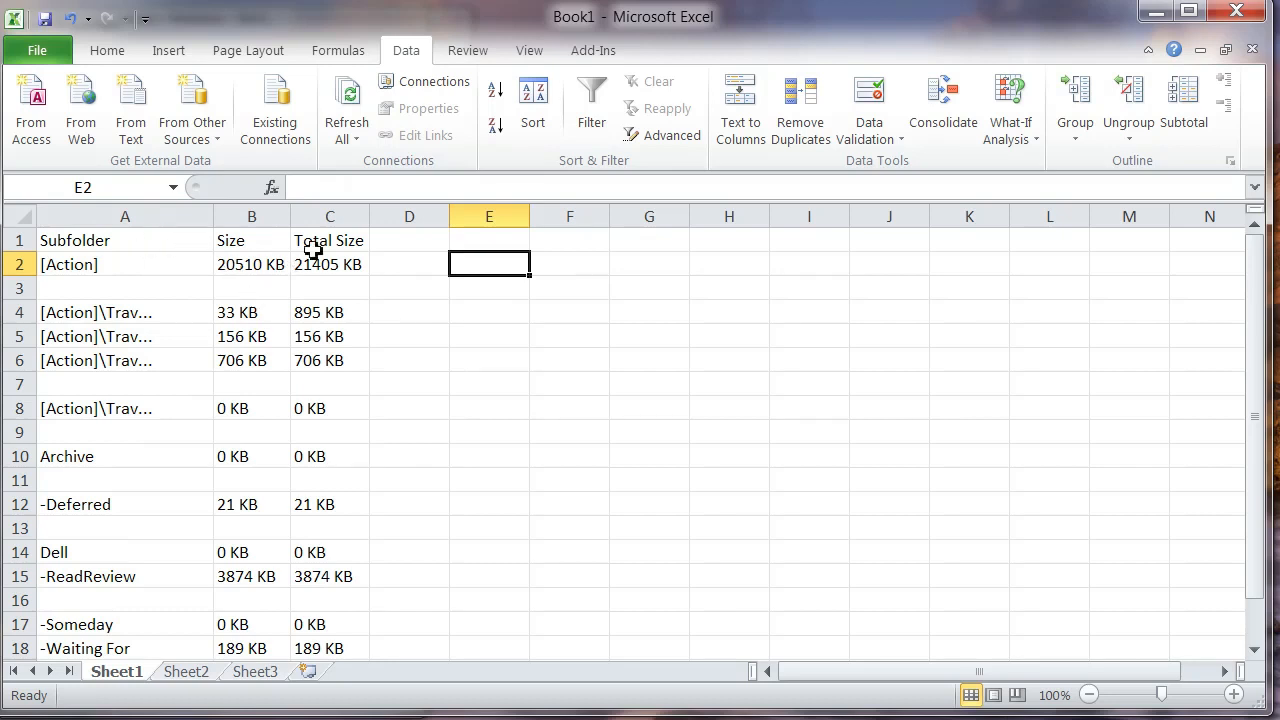
# Step: Sort the range A2:C18 by Column A on values, A to Z, to group the data rows without blank lines
pyautogui.click(159, 266)
pyautogui.moveTo(159, 266); pyautogui.dragTo(338, 556)
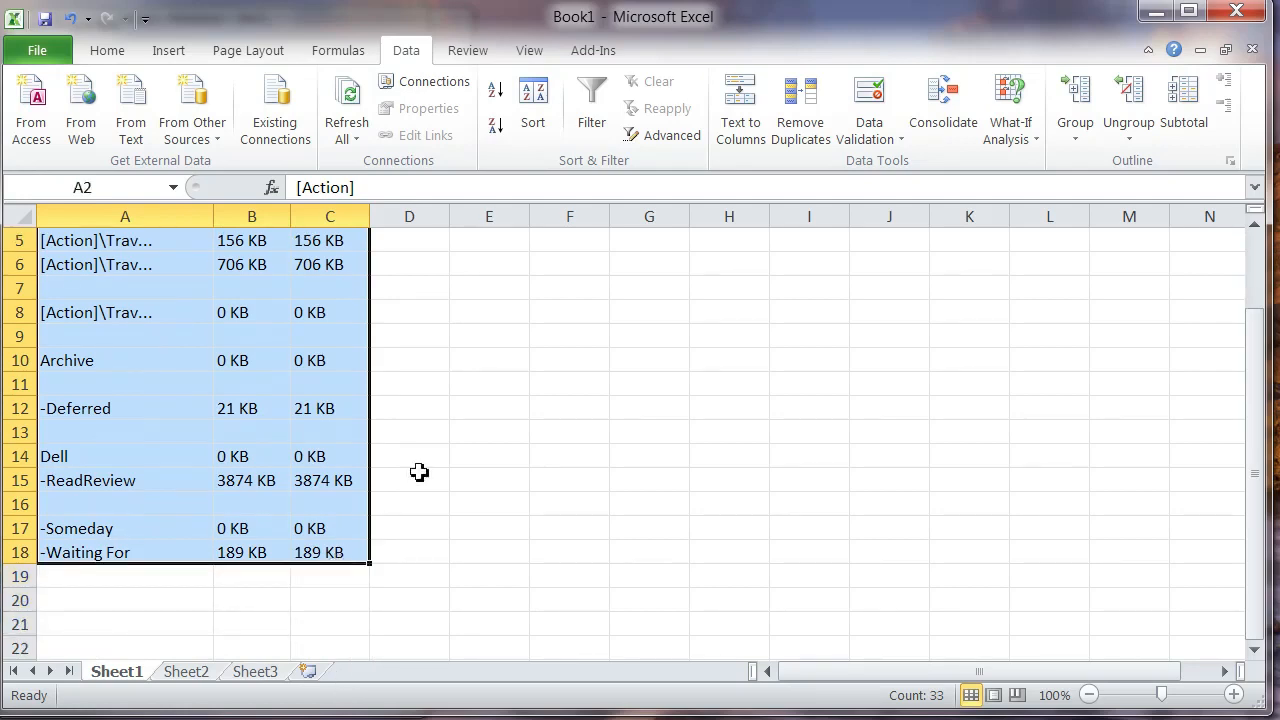
pyautogui.scroll(2, 420, 471)
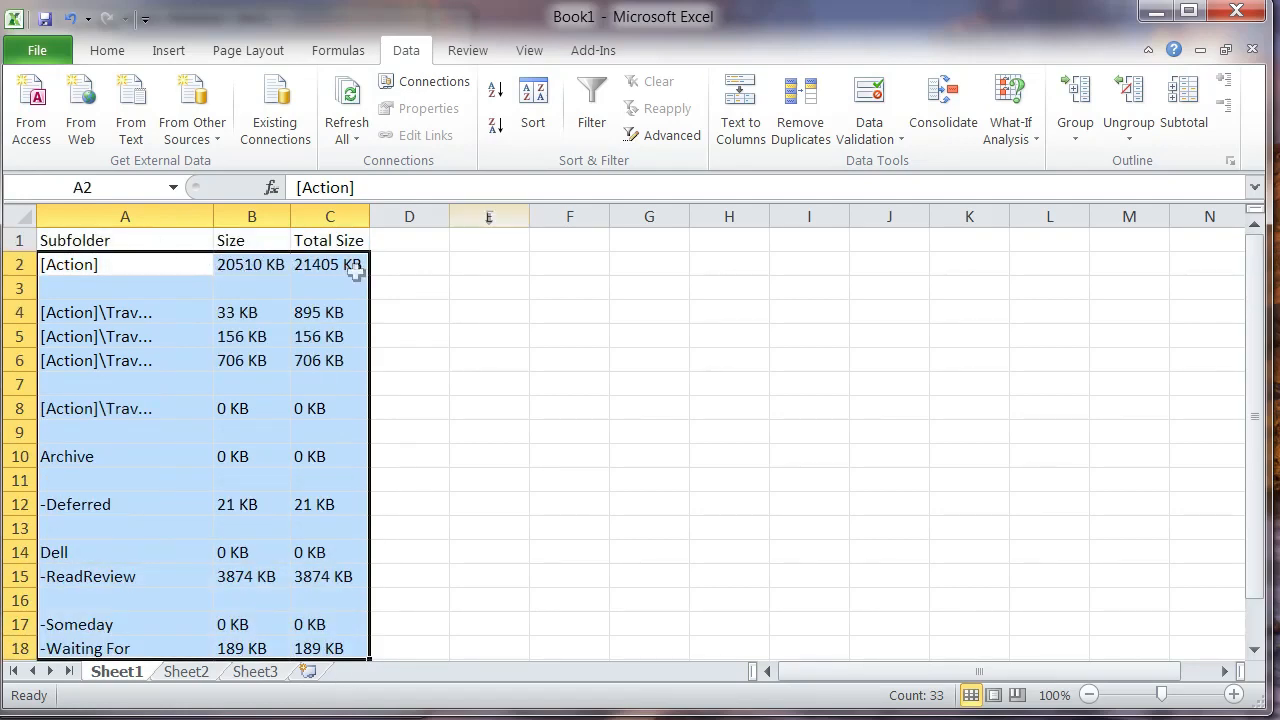
pyautogui.click(533, 128)
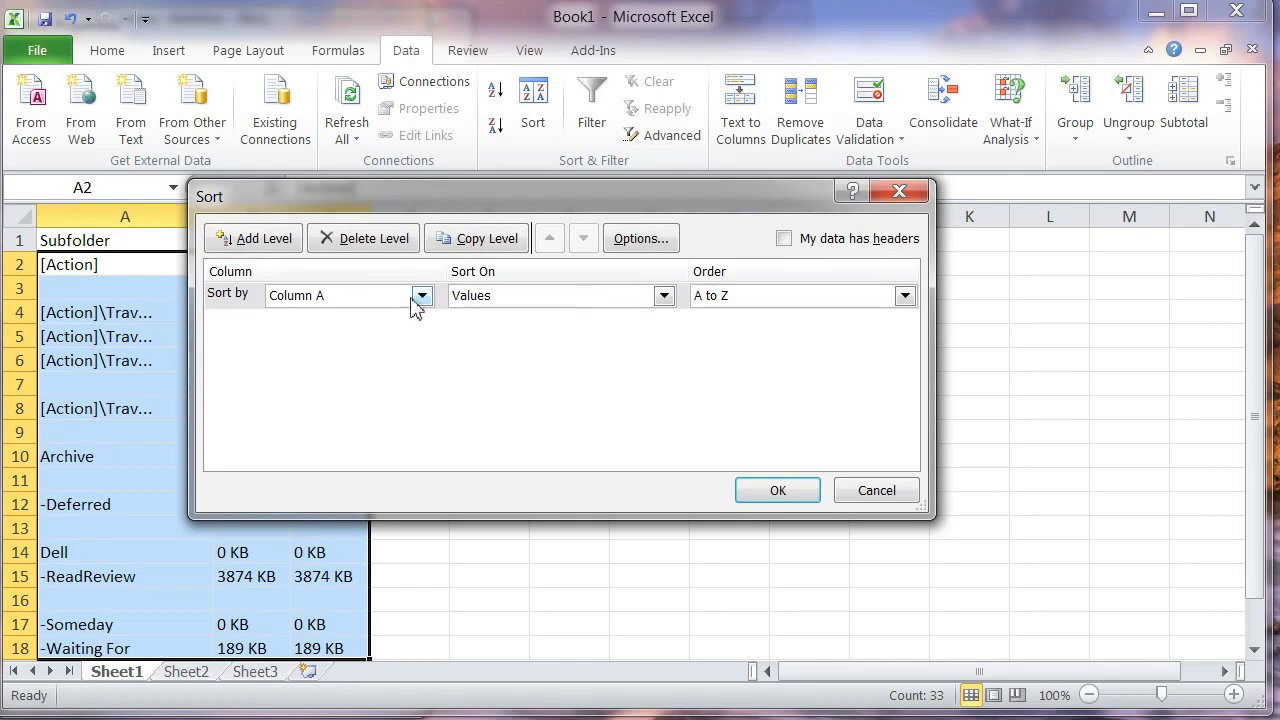
pyautogui.click(785, 490)
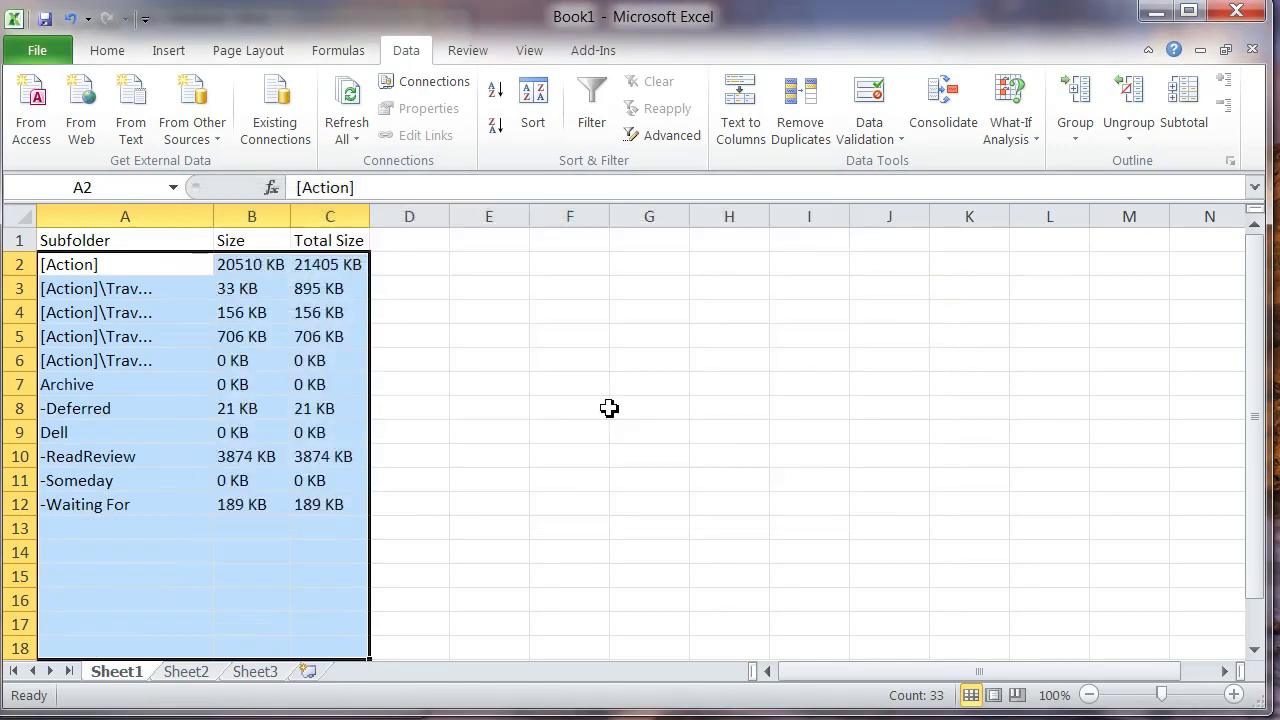
# Step: Replace every occurrence of KB in the sheet with nothing, leaving only the numbers in the size columns
pyautogui.click(488, 383)
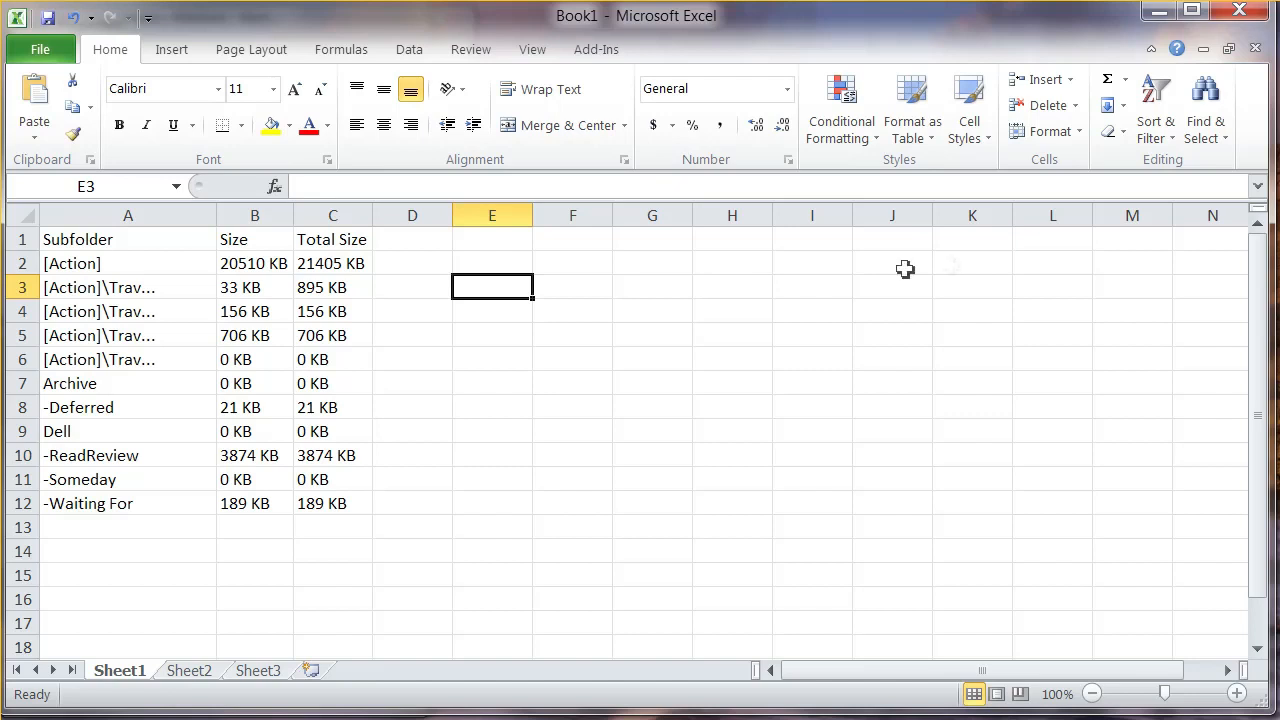
pyautogui.click(1224, 148)
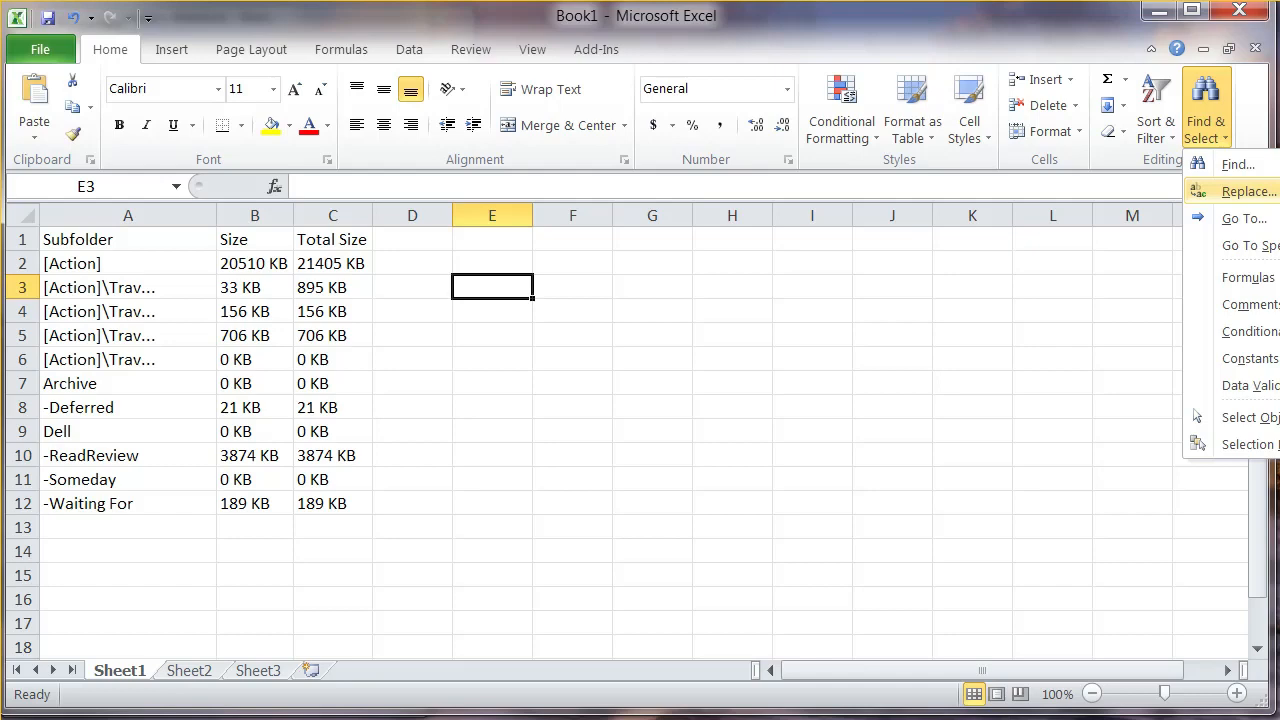
pyautogui.click(1249, 191)
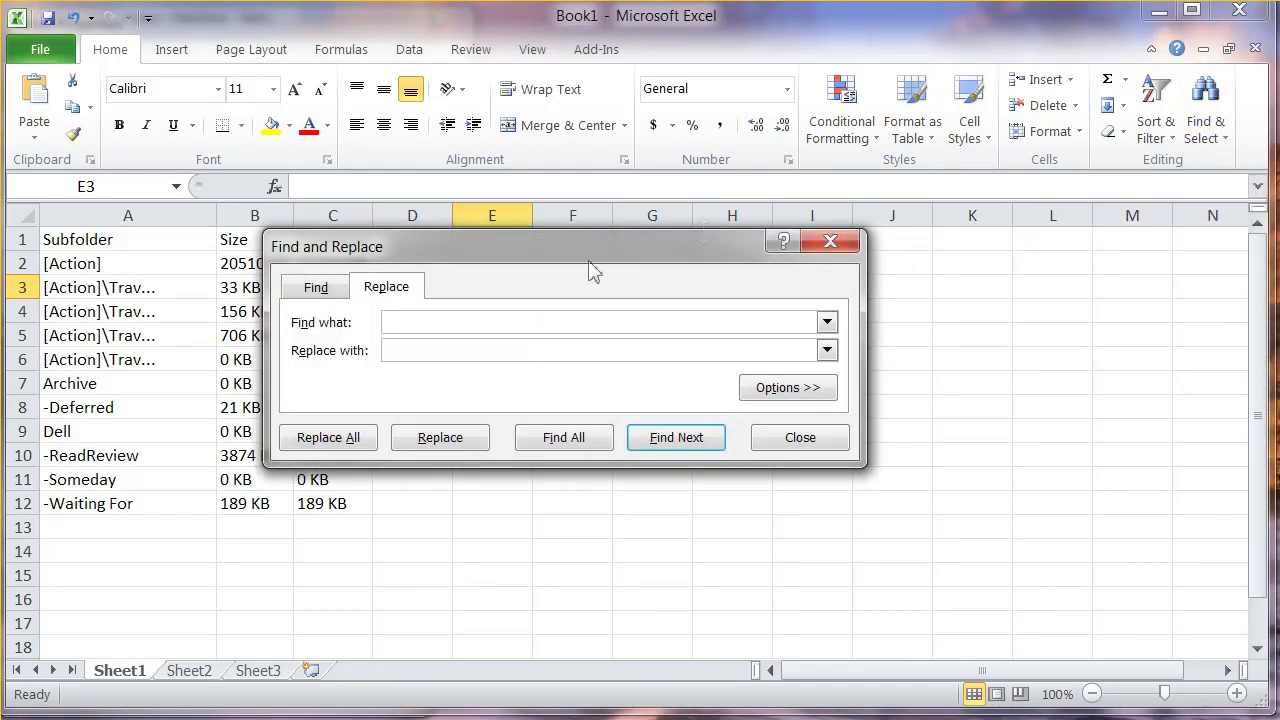
pyautogui.moveTo(571, 251); pyautogui.dragTo(735, 255)
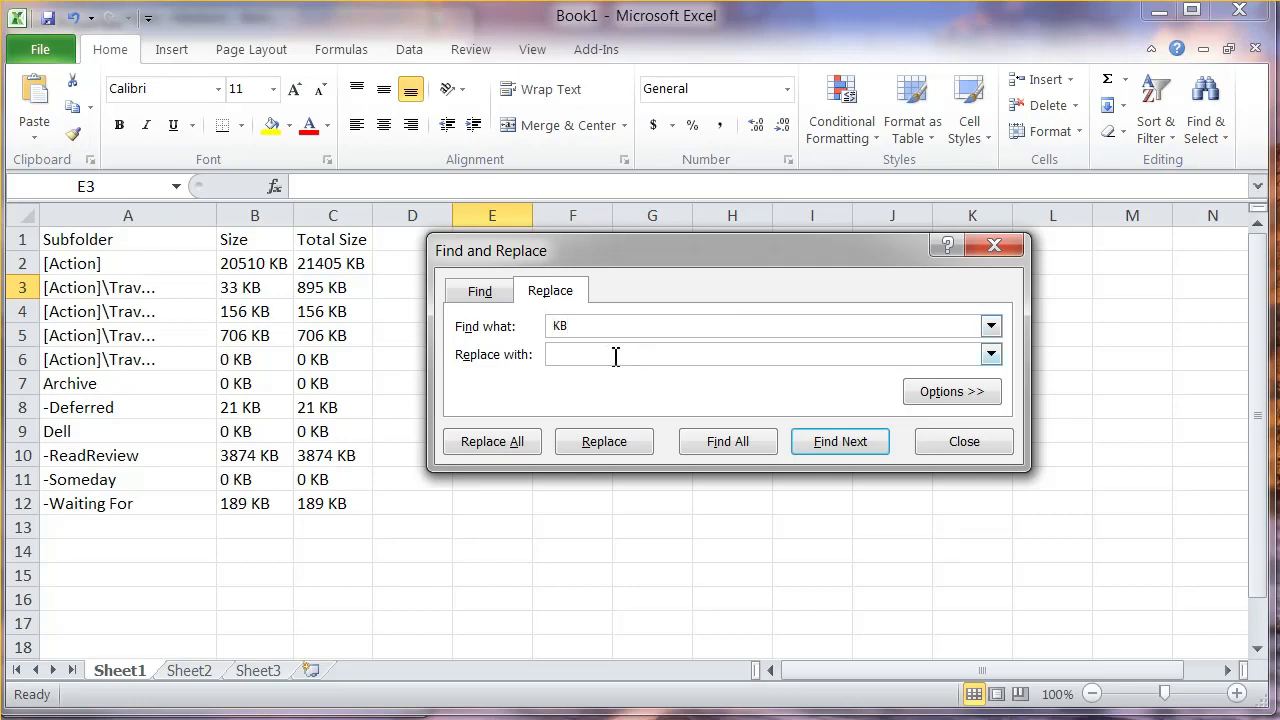
pyautogui.click(513, 443)
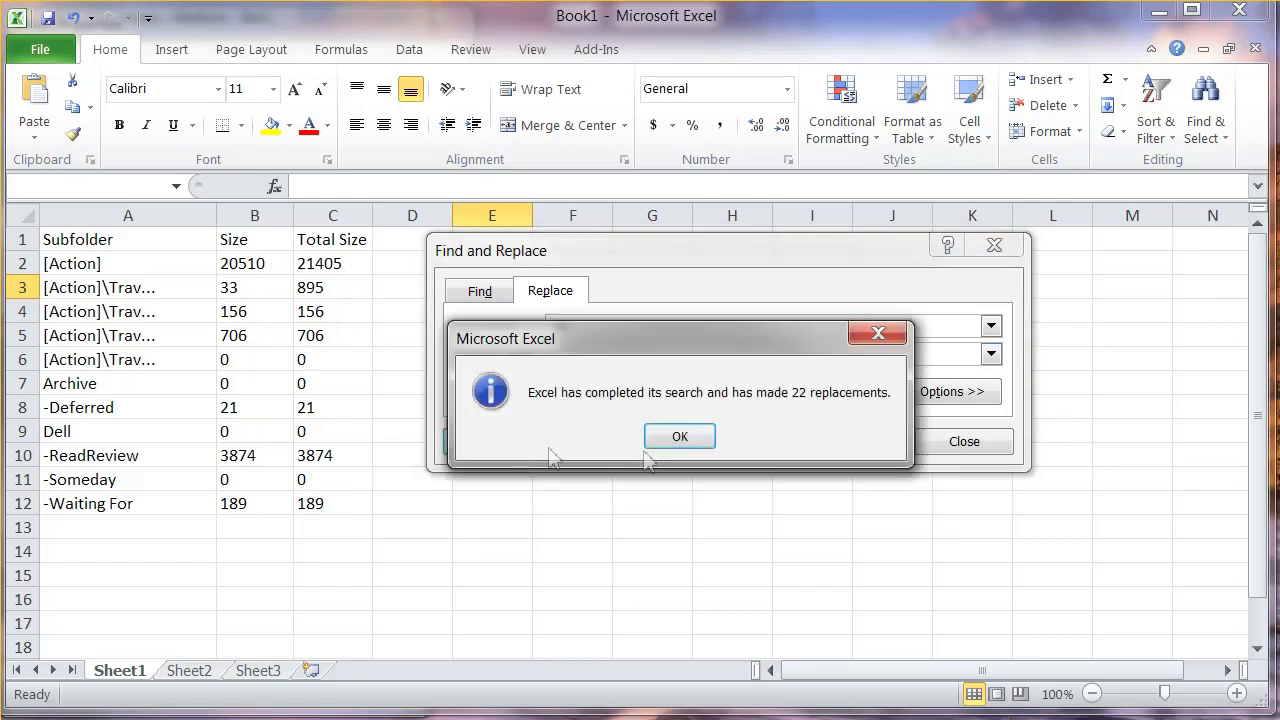
pyautogui.click(679, 436)
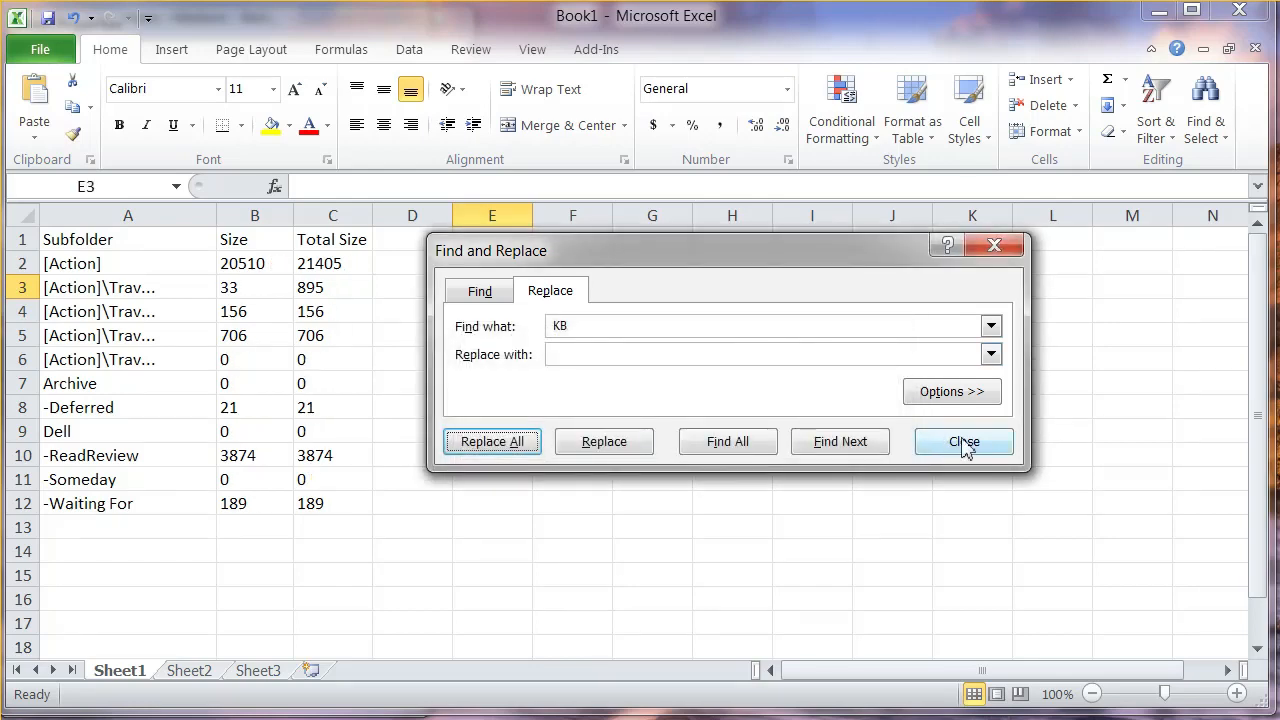
pyautogui.click(964, 443)
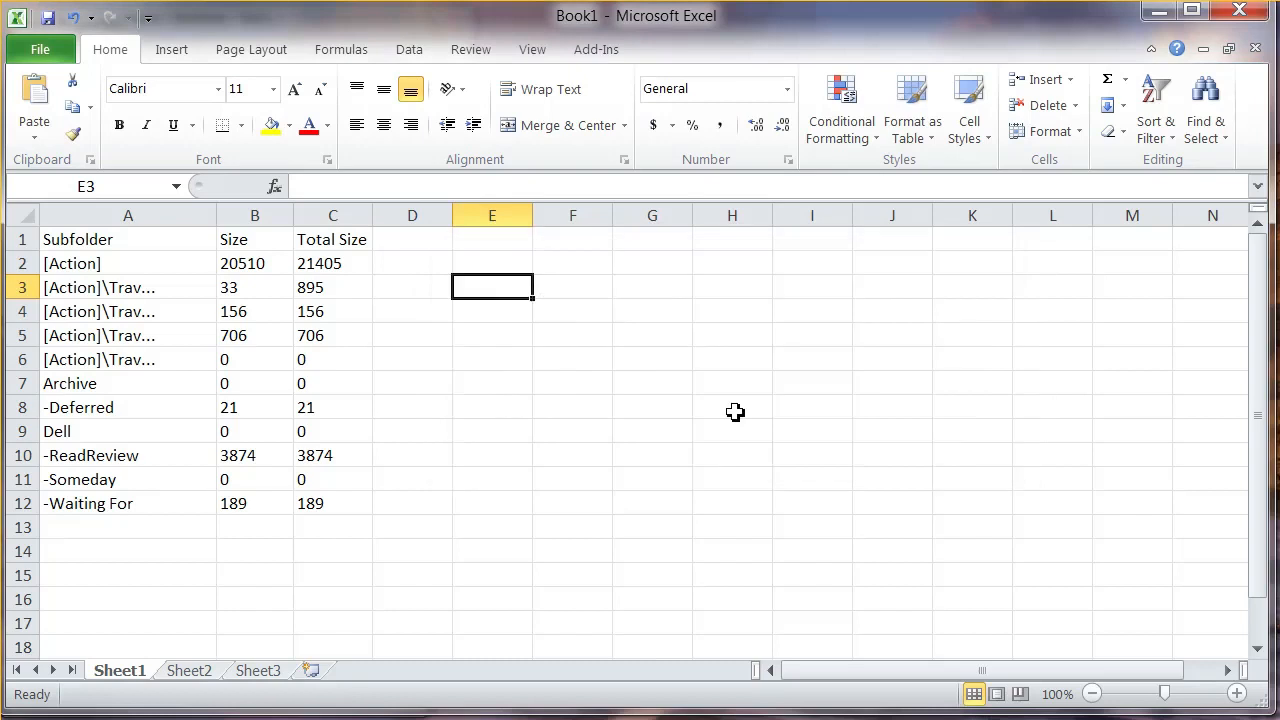
# Step: Format the Size and Total Size columns (B and C) as Number with 0 decimal places
pyautogui.click(316, 340)
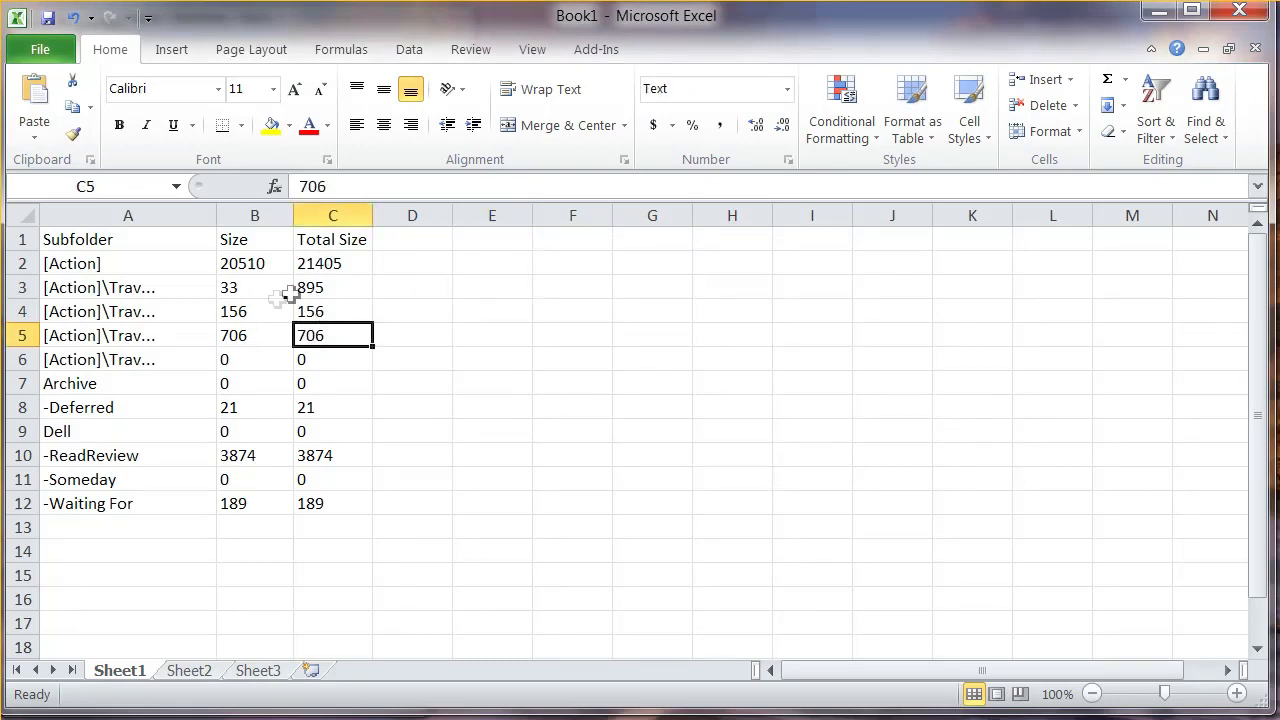
pyautogui.moveTo(254, 215); pyautogui.dragTo(332, 215)
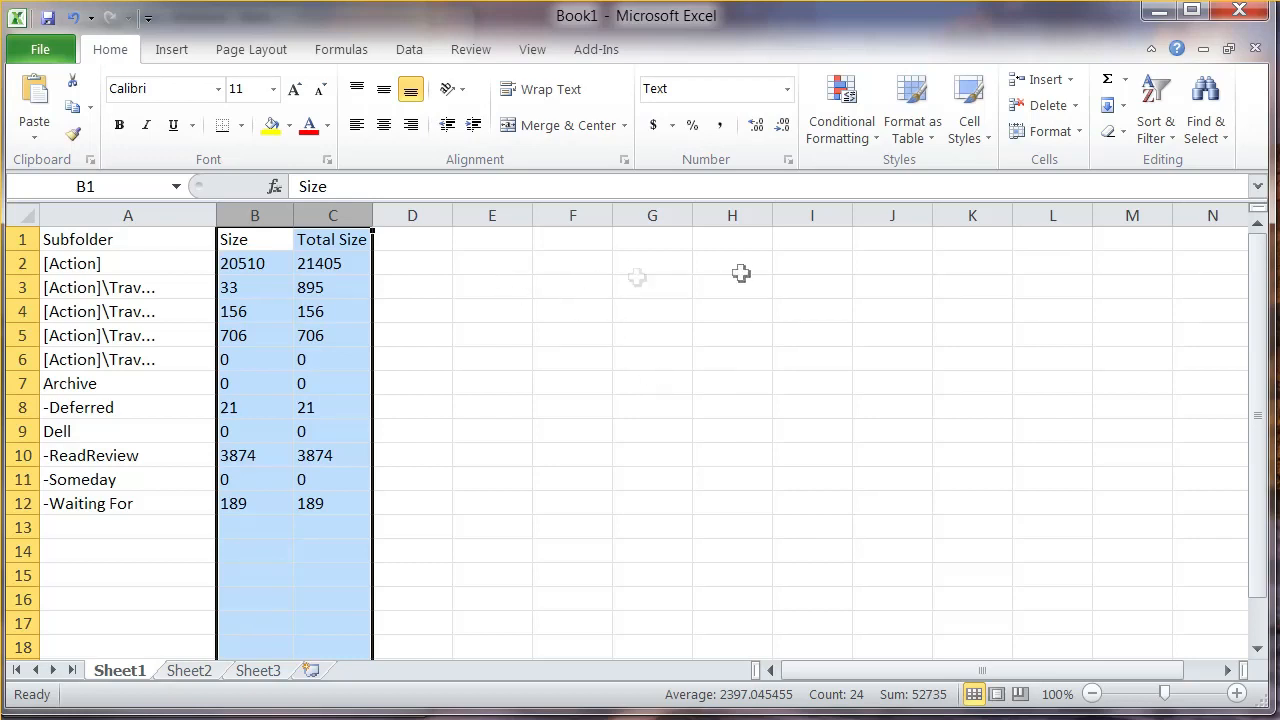
pyautogui.click(1067, 140)
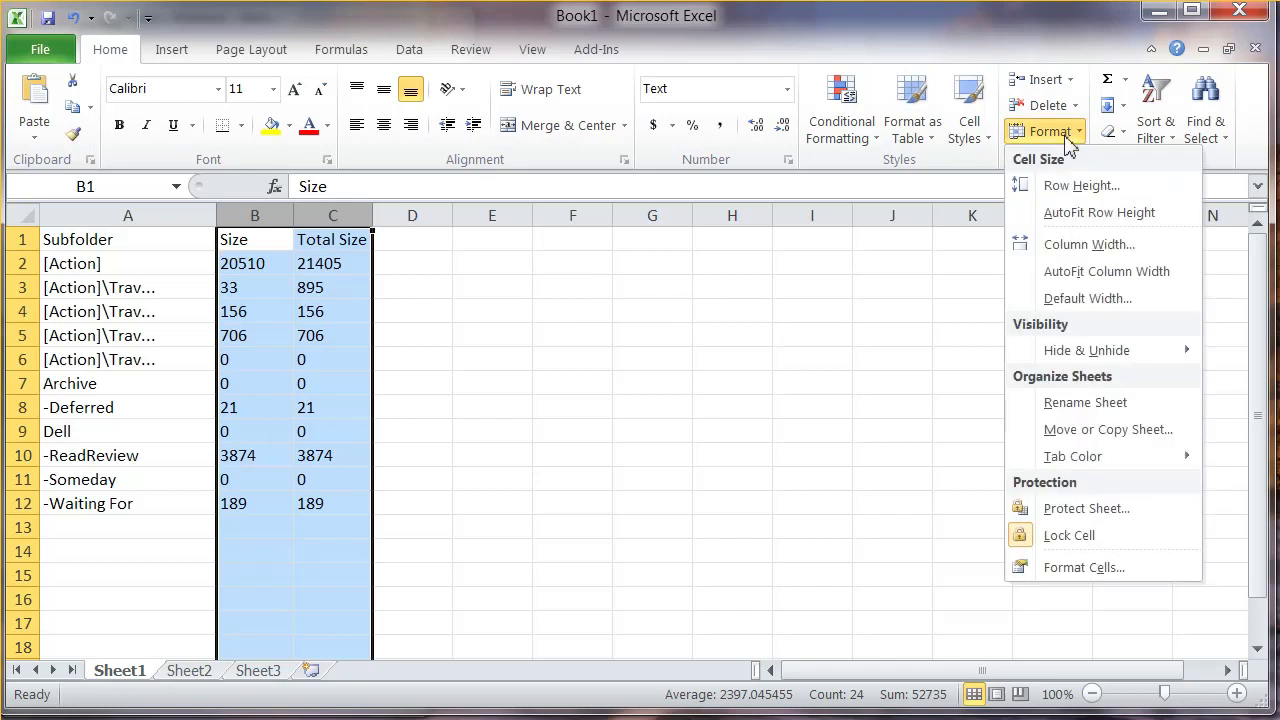
pyautogui.click(1103, 567)
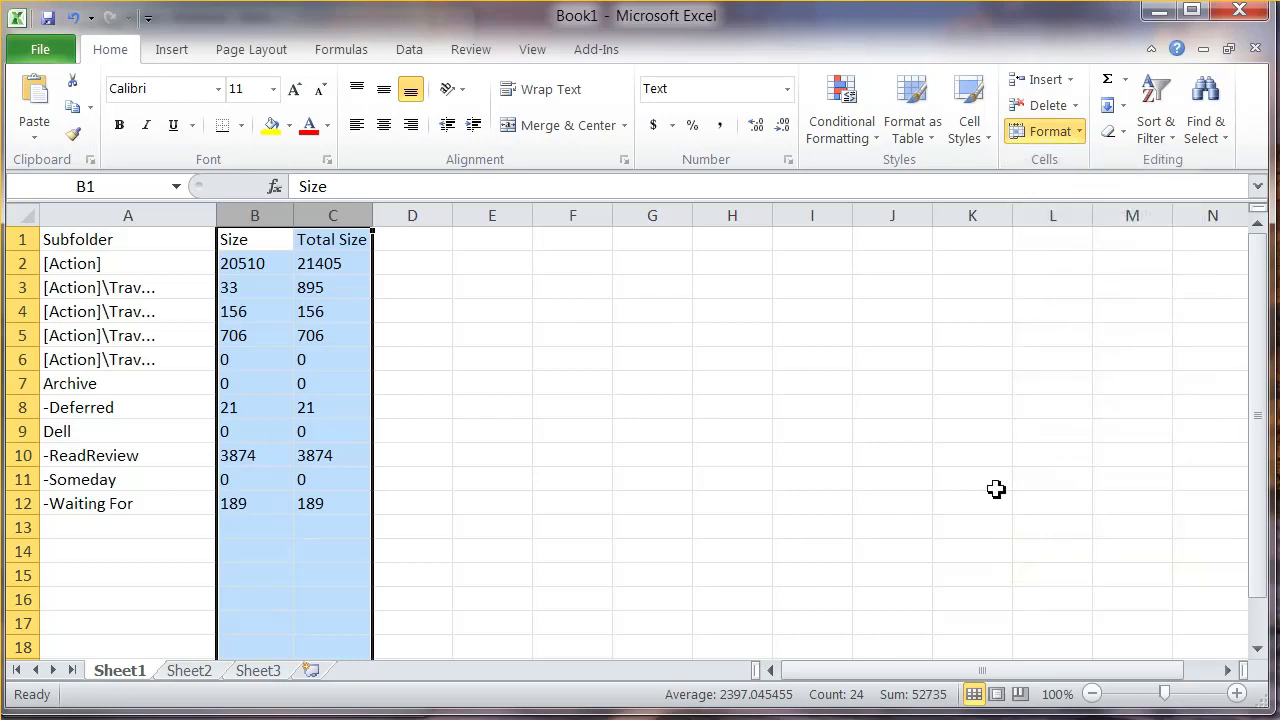
pyautogui.click(306, 175)
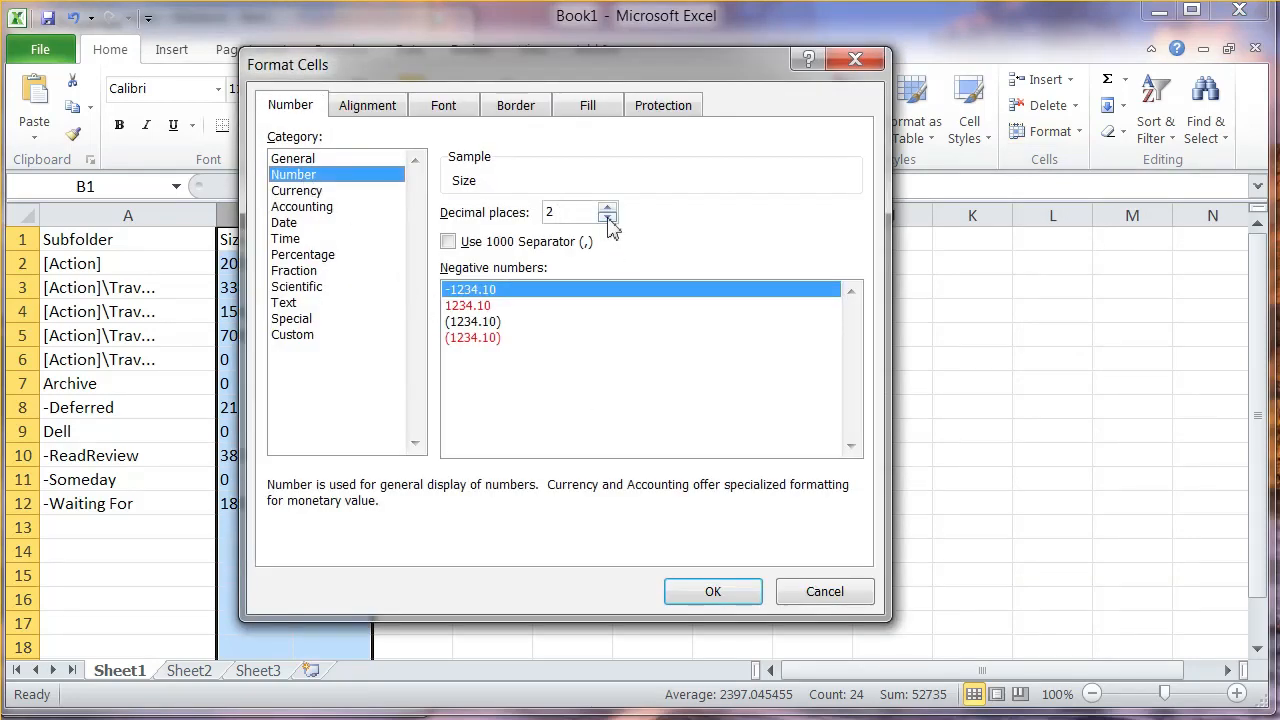
pyautogui.moveTo(594, 76); pyautogui.dragTo(752, 78)
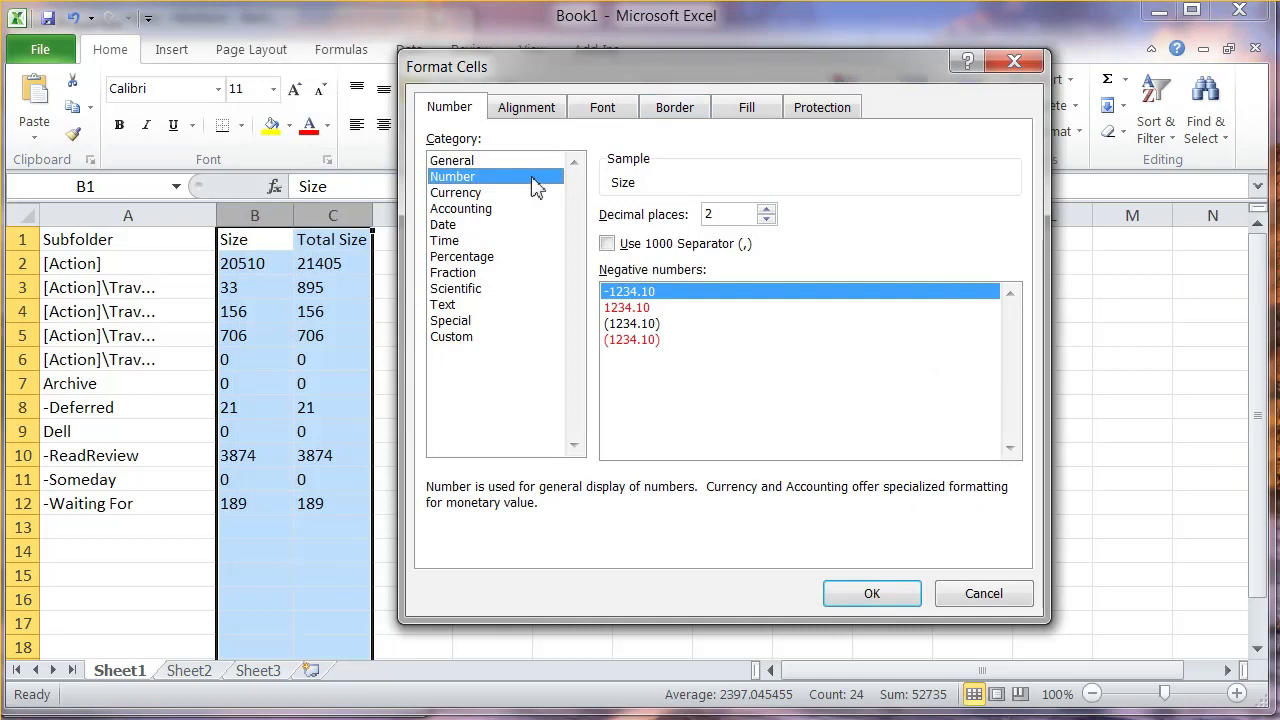
pyautogui.click(766, 219)
pyautogui.click(766, 219)
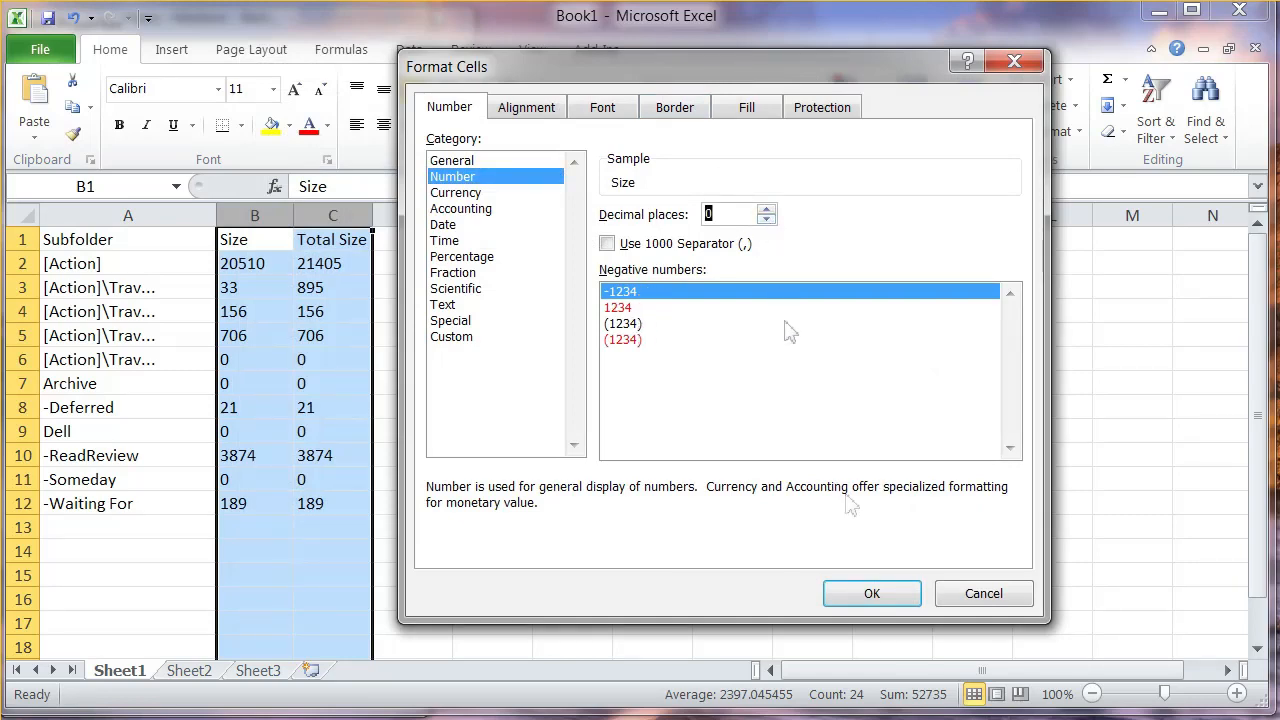
pyautogui.click(866, 593)
pyautogui.click(578, 367)
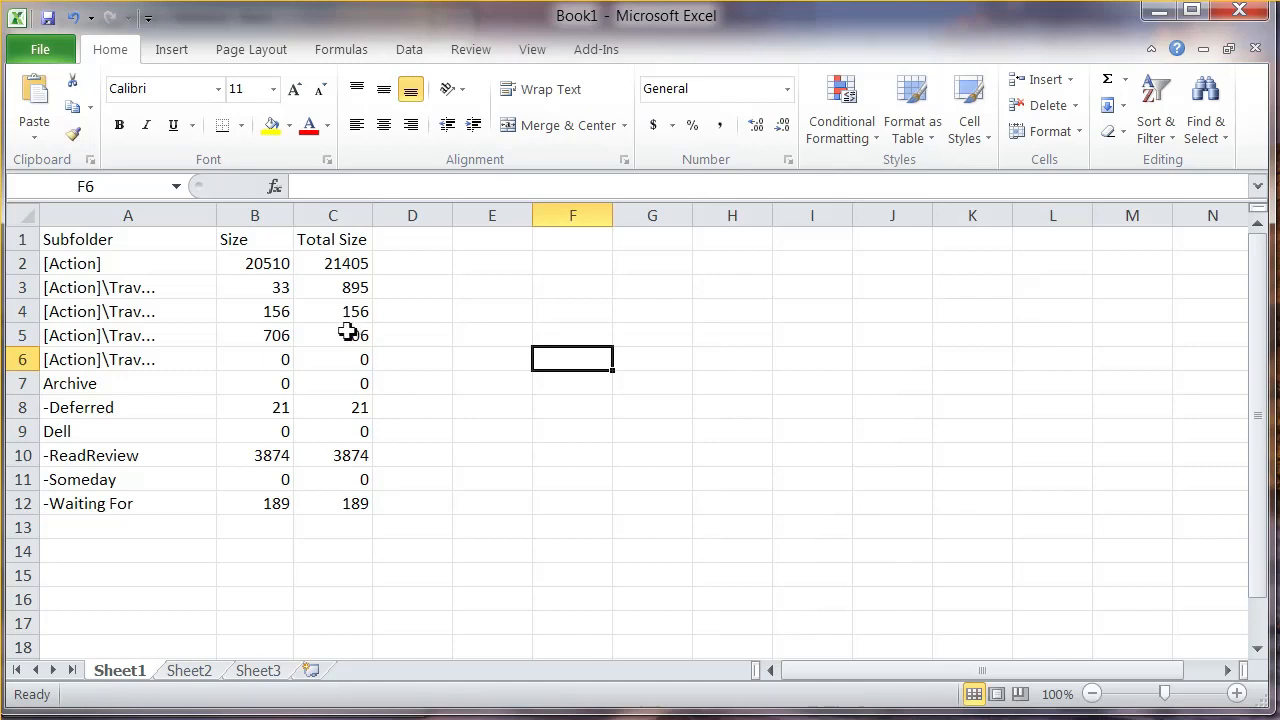
# Step: Insert a basic 2-D pie chart from the range A1:C12 and place it beside the table, clear of the data
pyautogui.moveTo(134, 246); pyautogui.dragTo(313, 503)
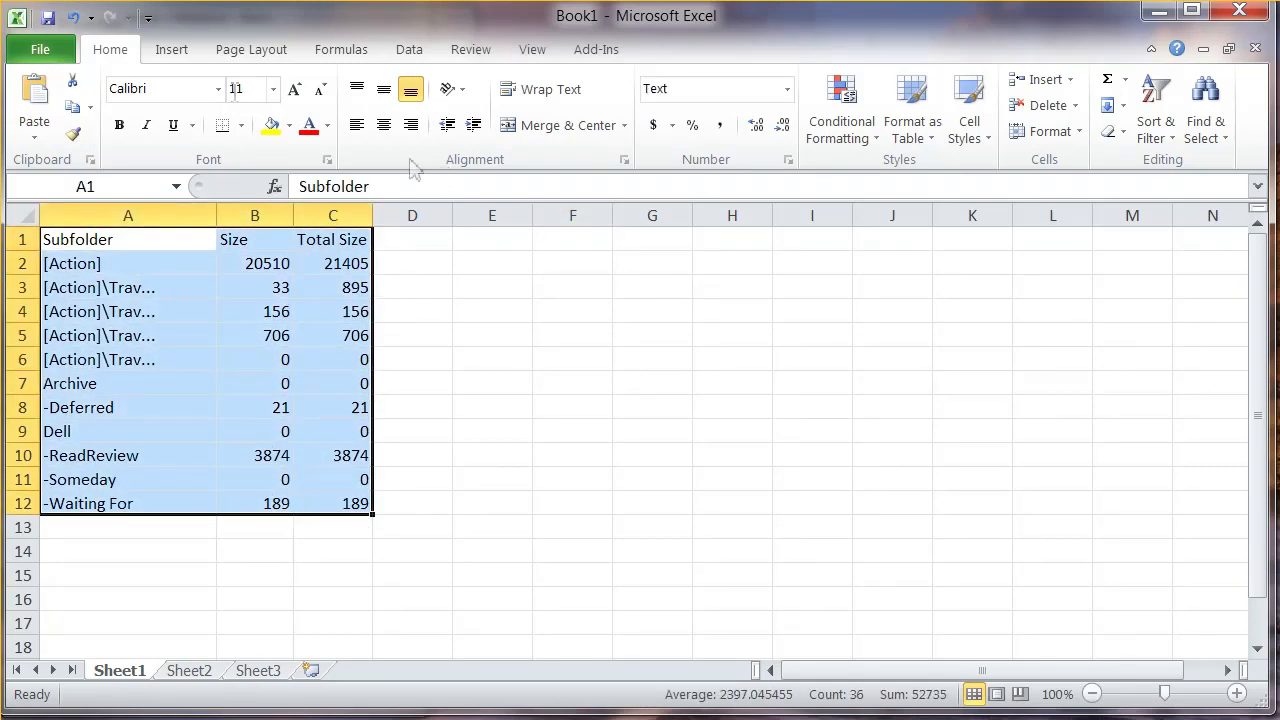
pyautogui.click(172, 50)
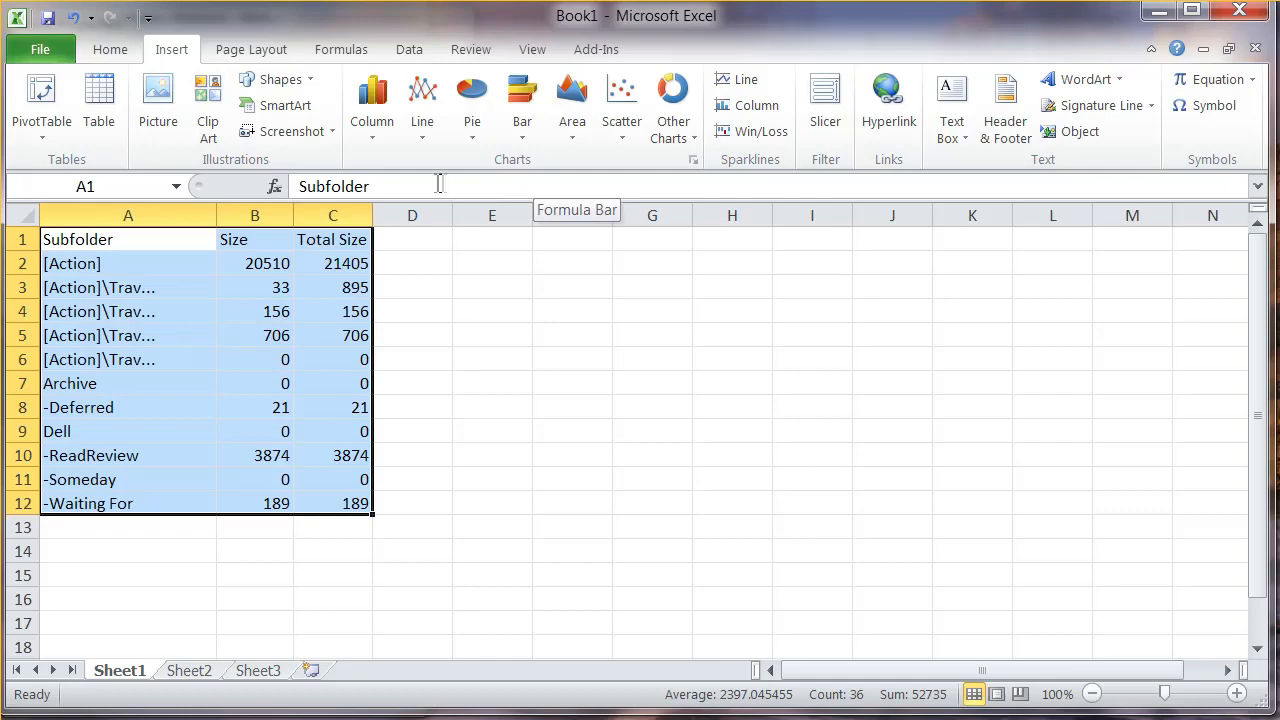
pyautogui.click(474, 114)
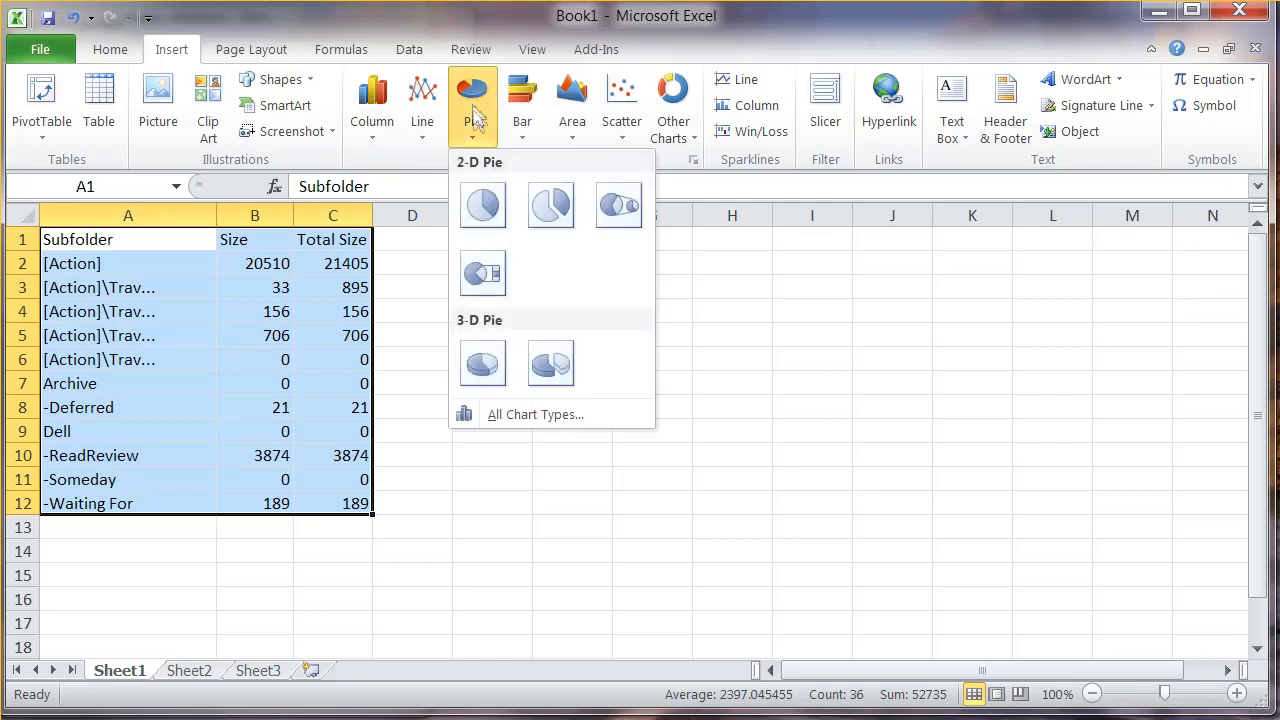
pyautogui.click(485, 206)
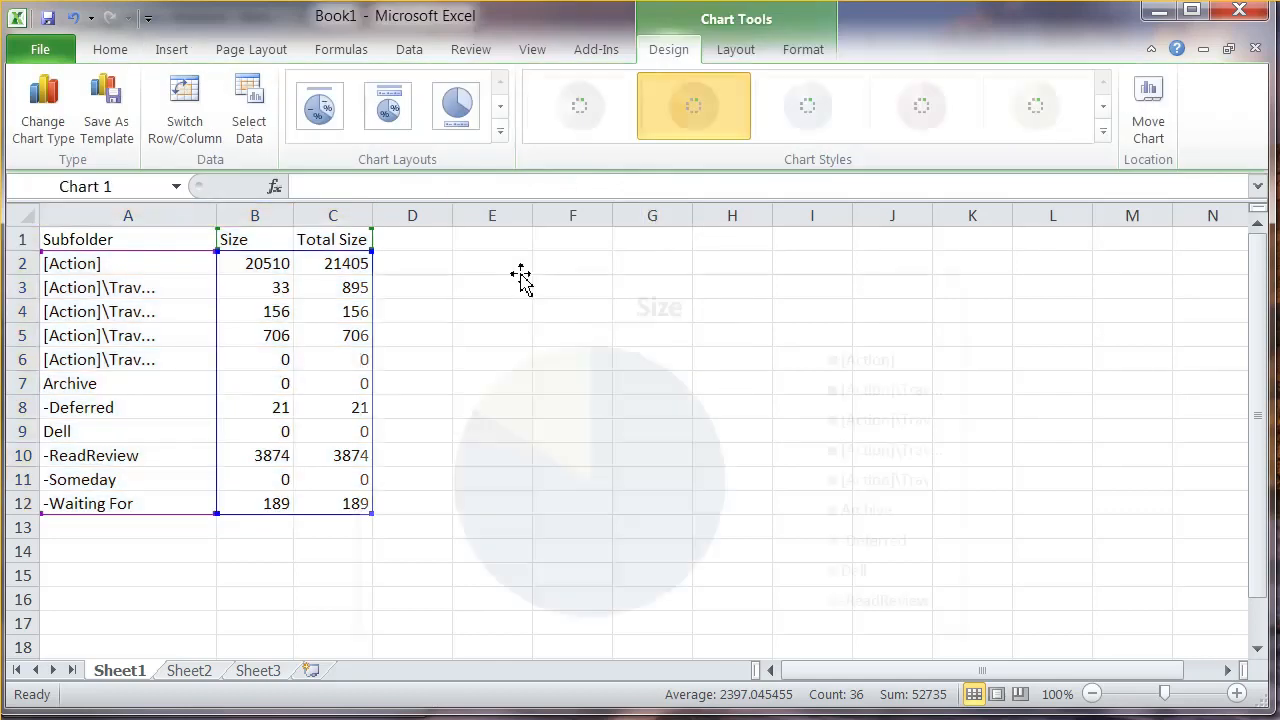
pyautogui.moveTo(749, 334); pyautogui.dragTo(810, 302)
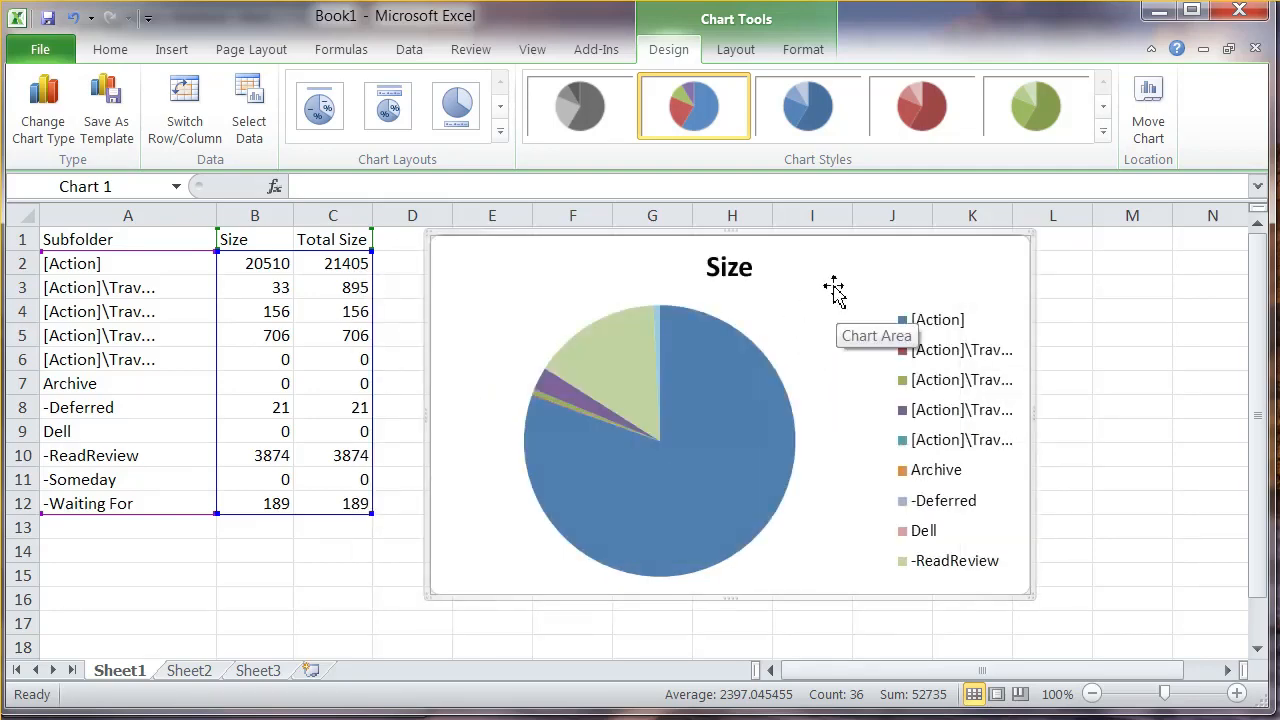